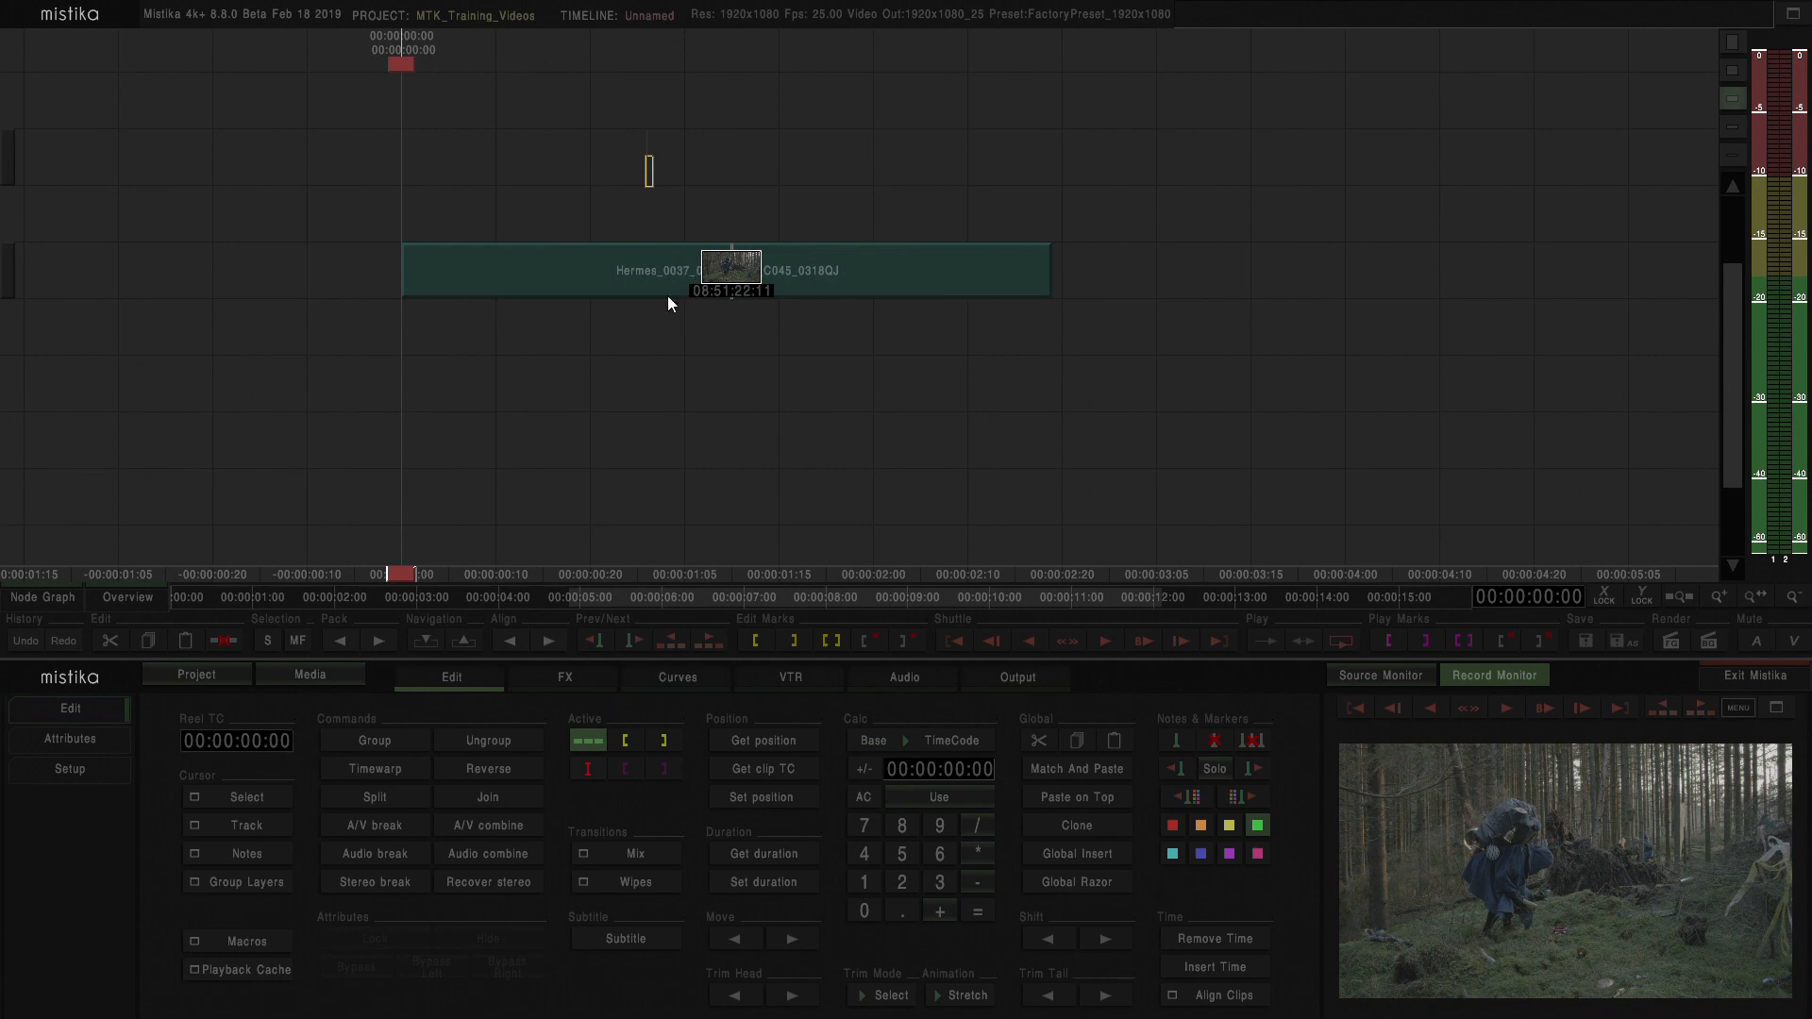
Apply a Comp3D effect to the forest clip on the timeline and open it in the effect editor.
left_click(687, 267)
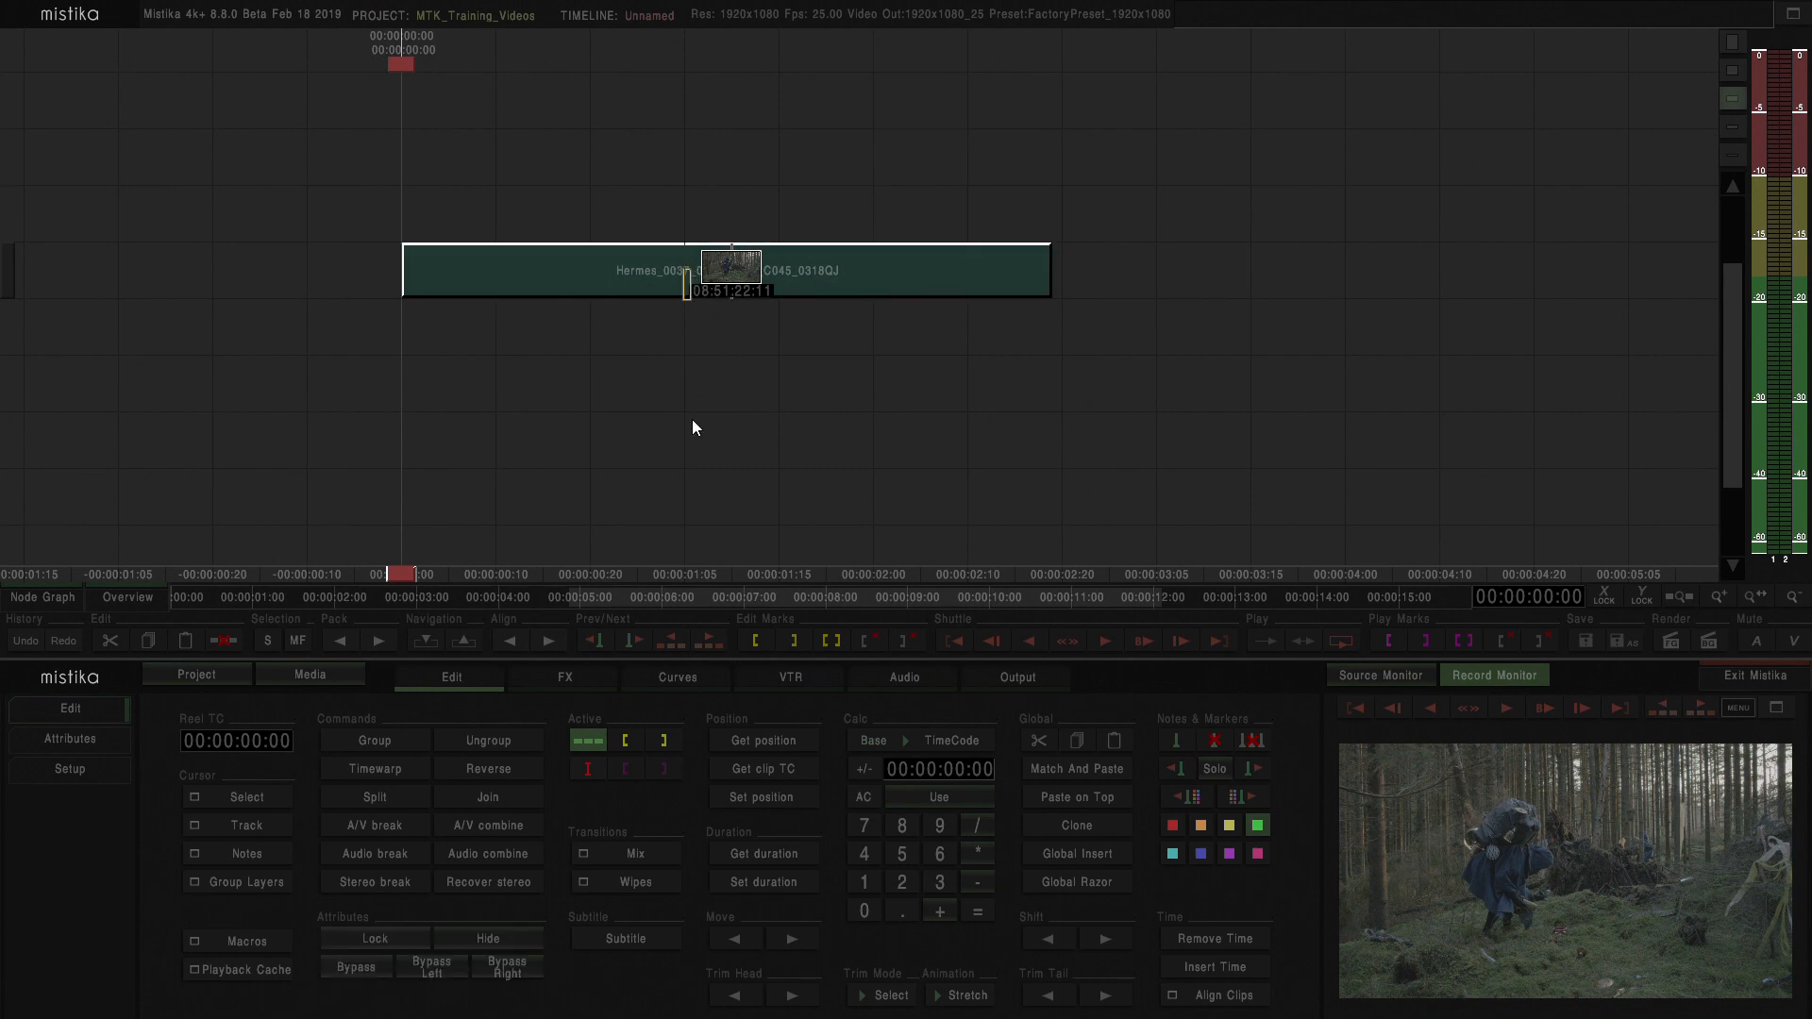
left_click(570, 674)
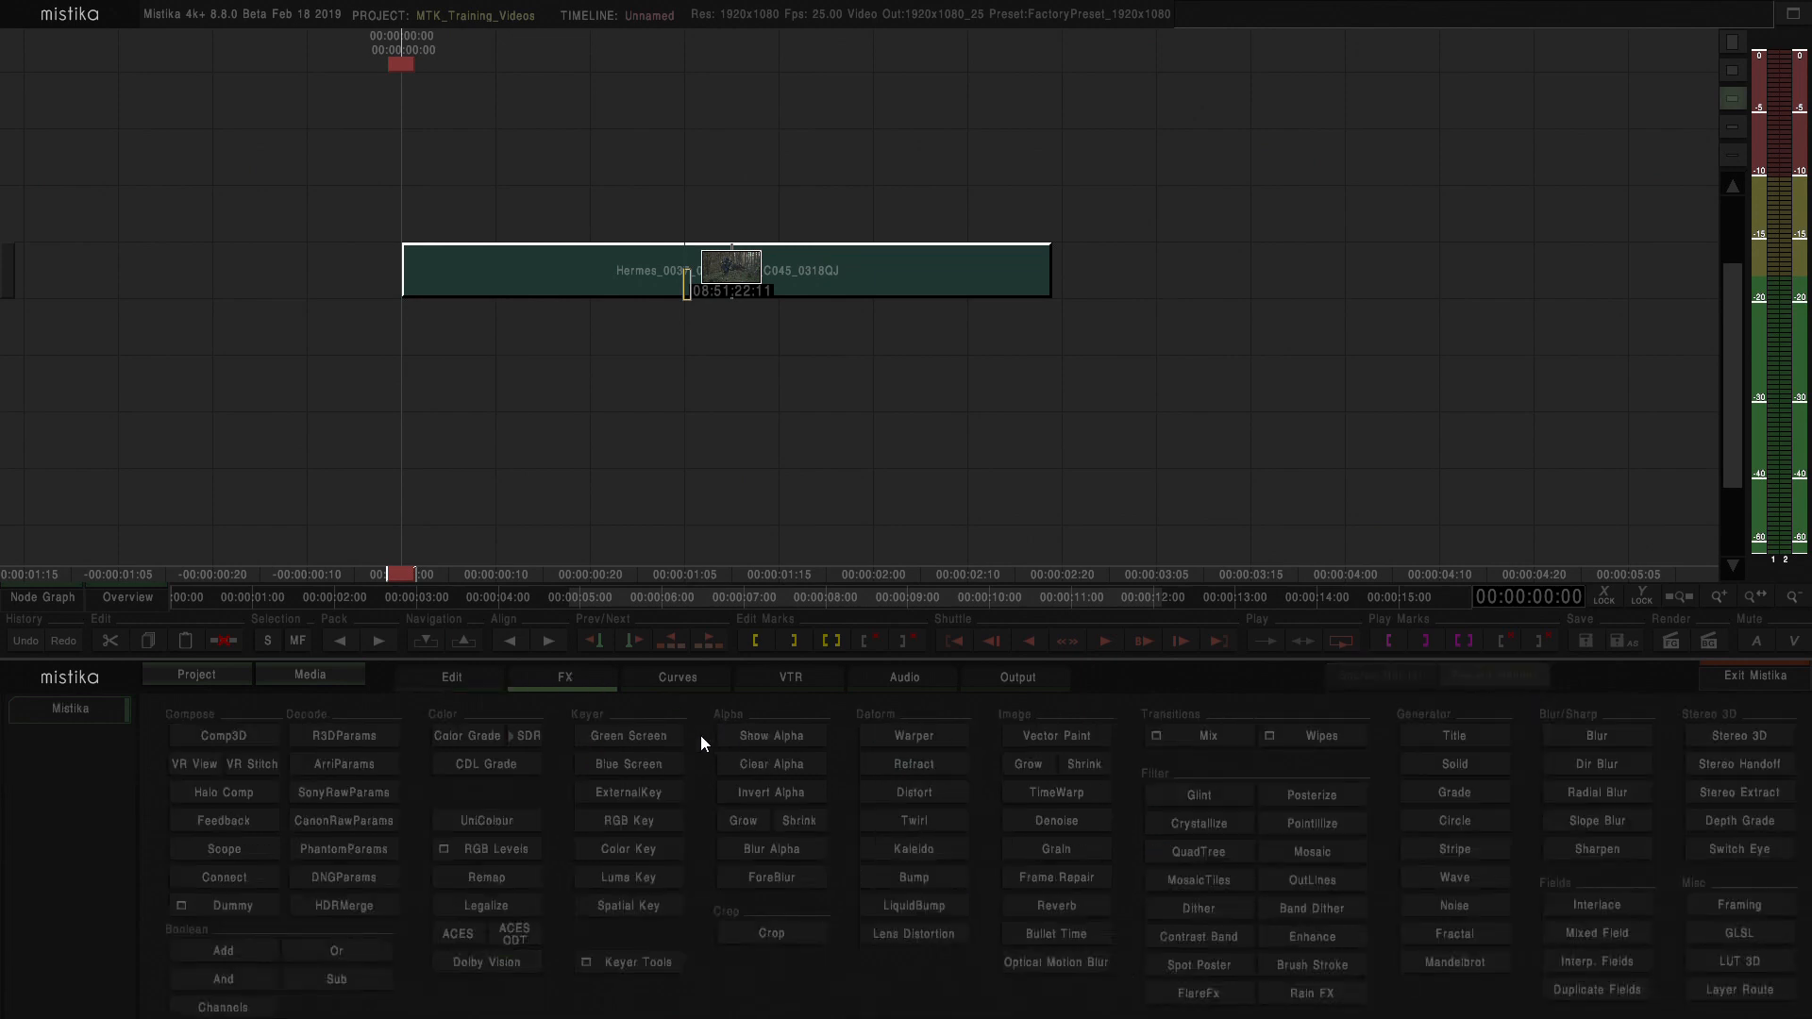
left_click(227, 738)
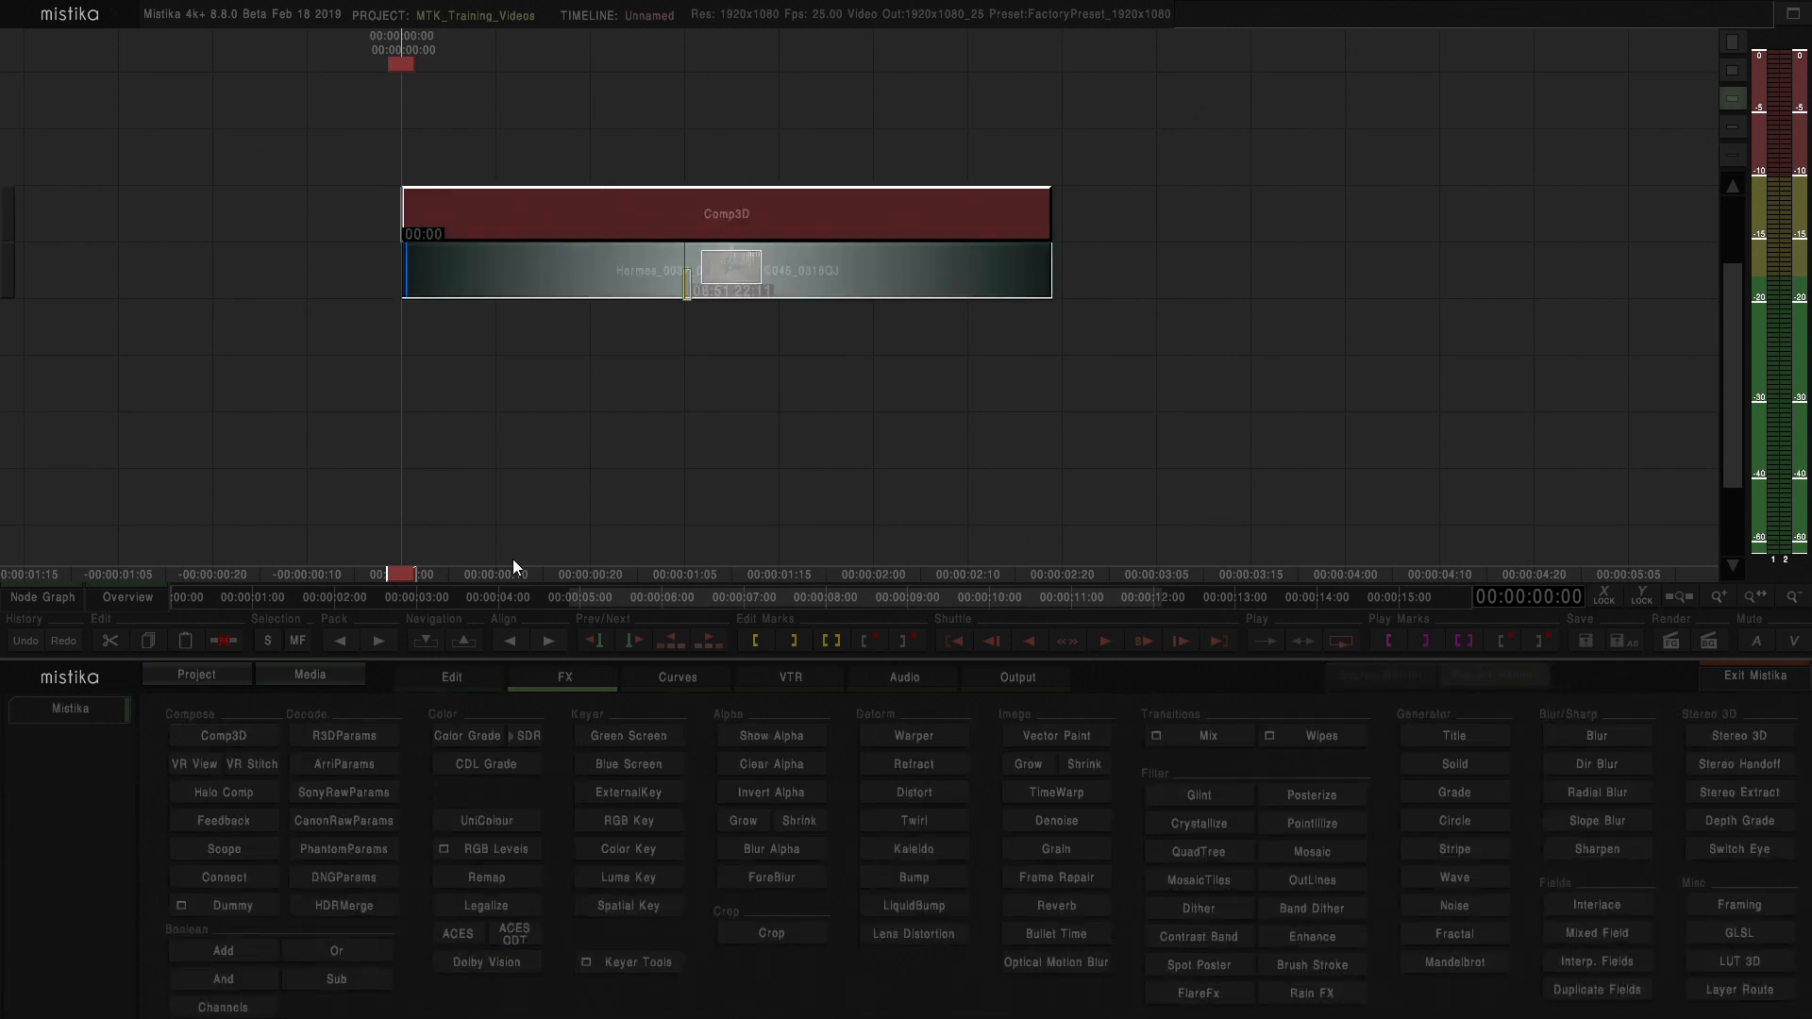
left_click(667, 220)
left_click(676, 215)
double_click(676, 217)
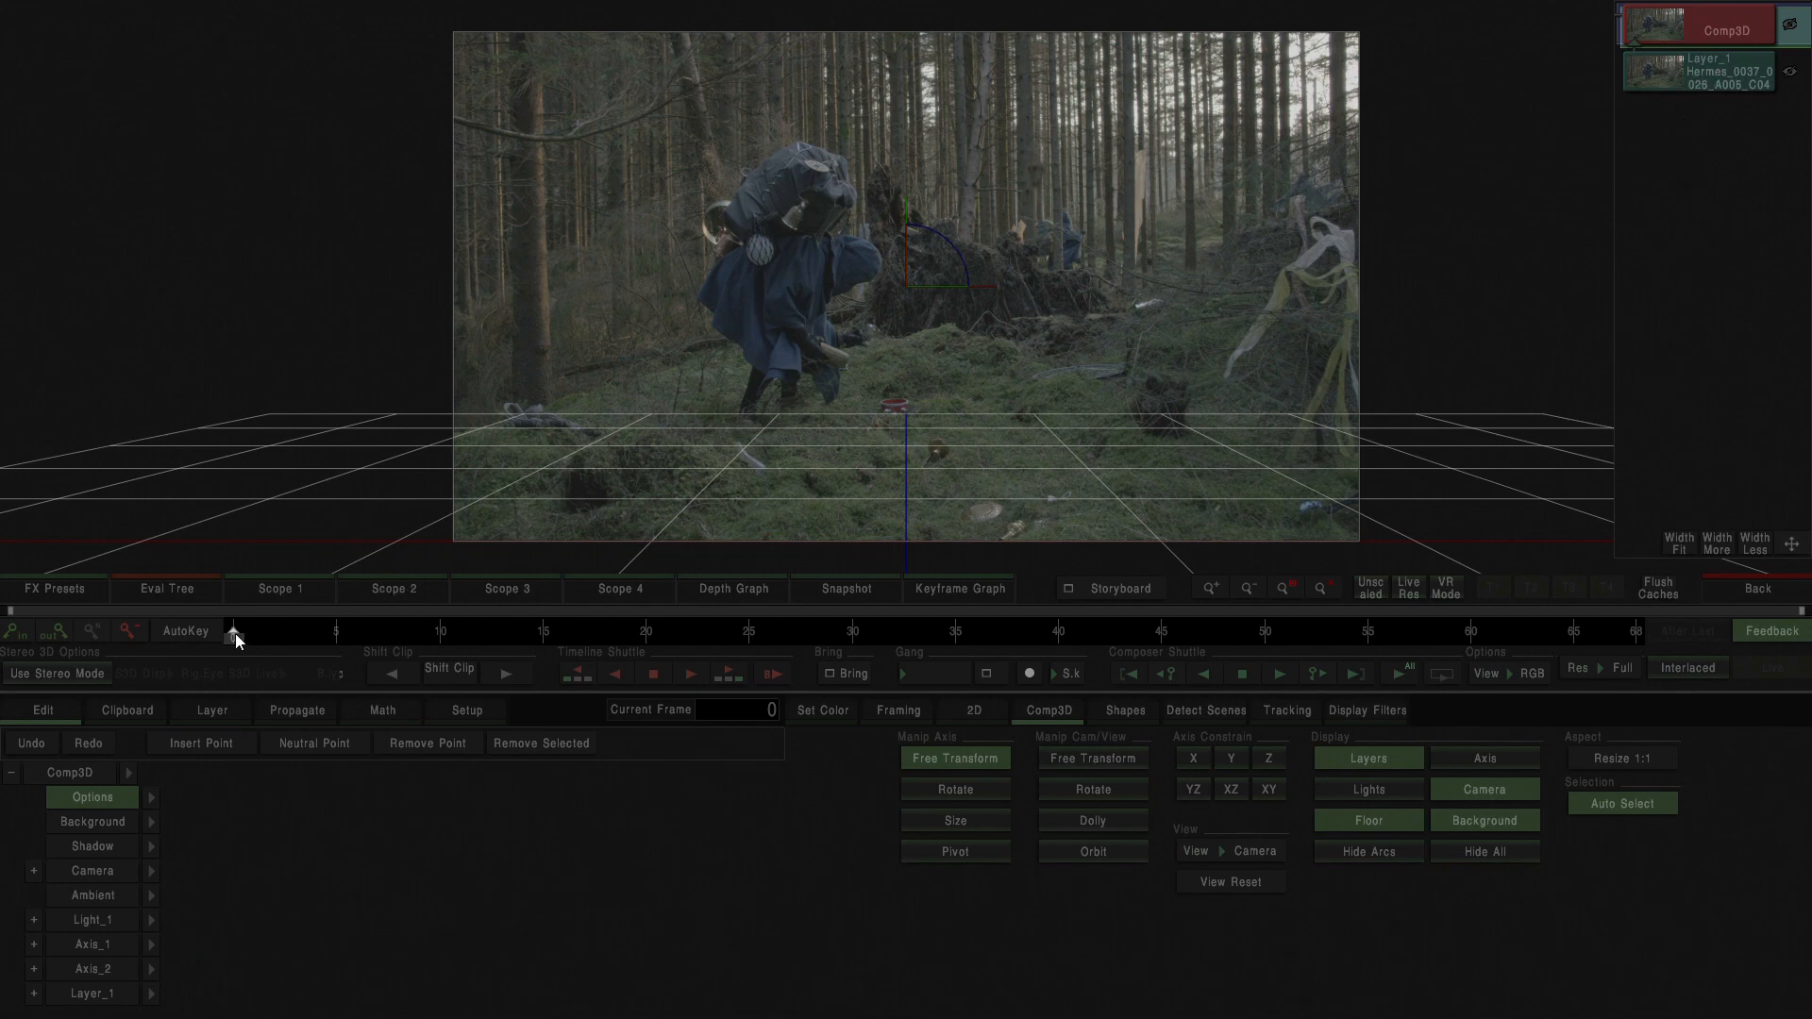
At frame 0, place Layer_1's position tracker on the tree trunk behind the hikers and track it forward to frame 68.
left_click_drag(235, 633, 137, 640)
left_click(1699, 71)
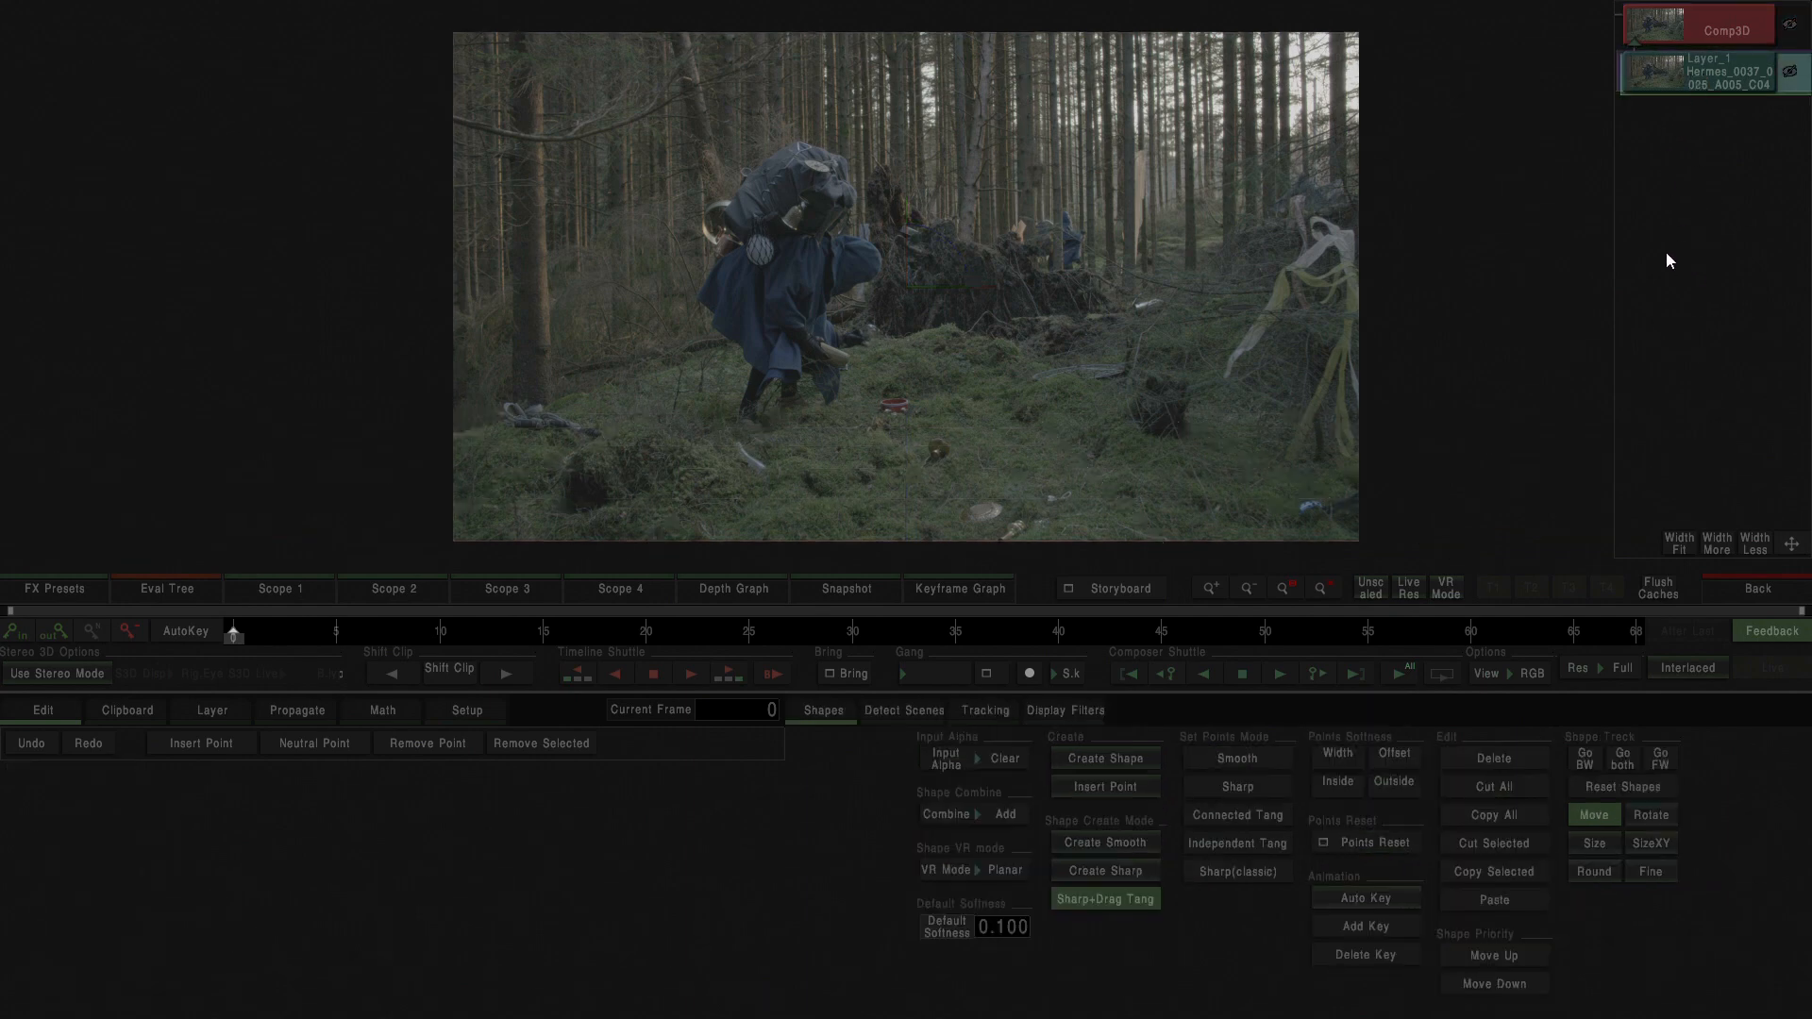
left_click(989, 712)
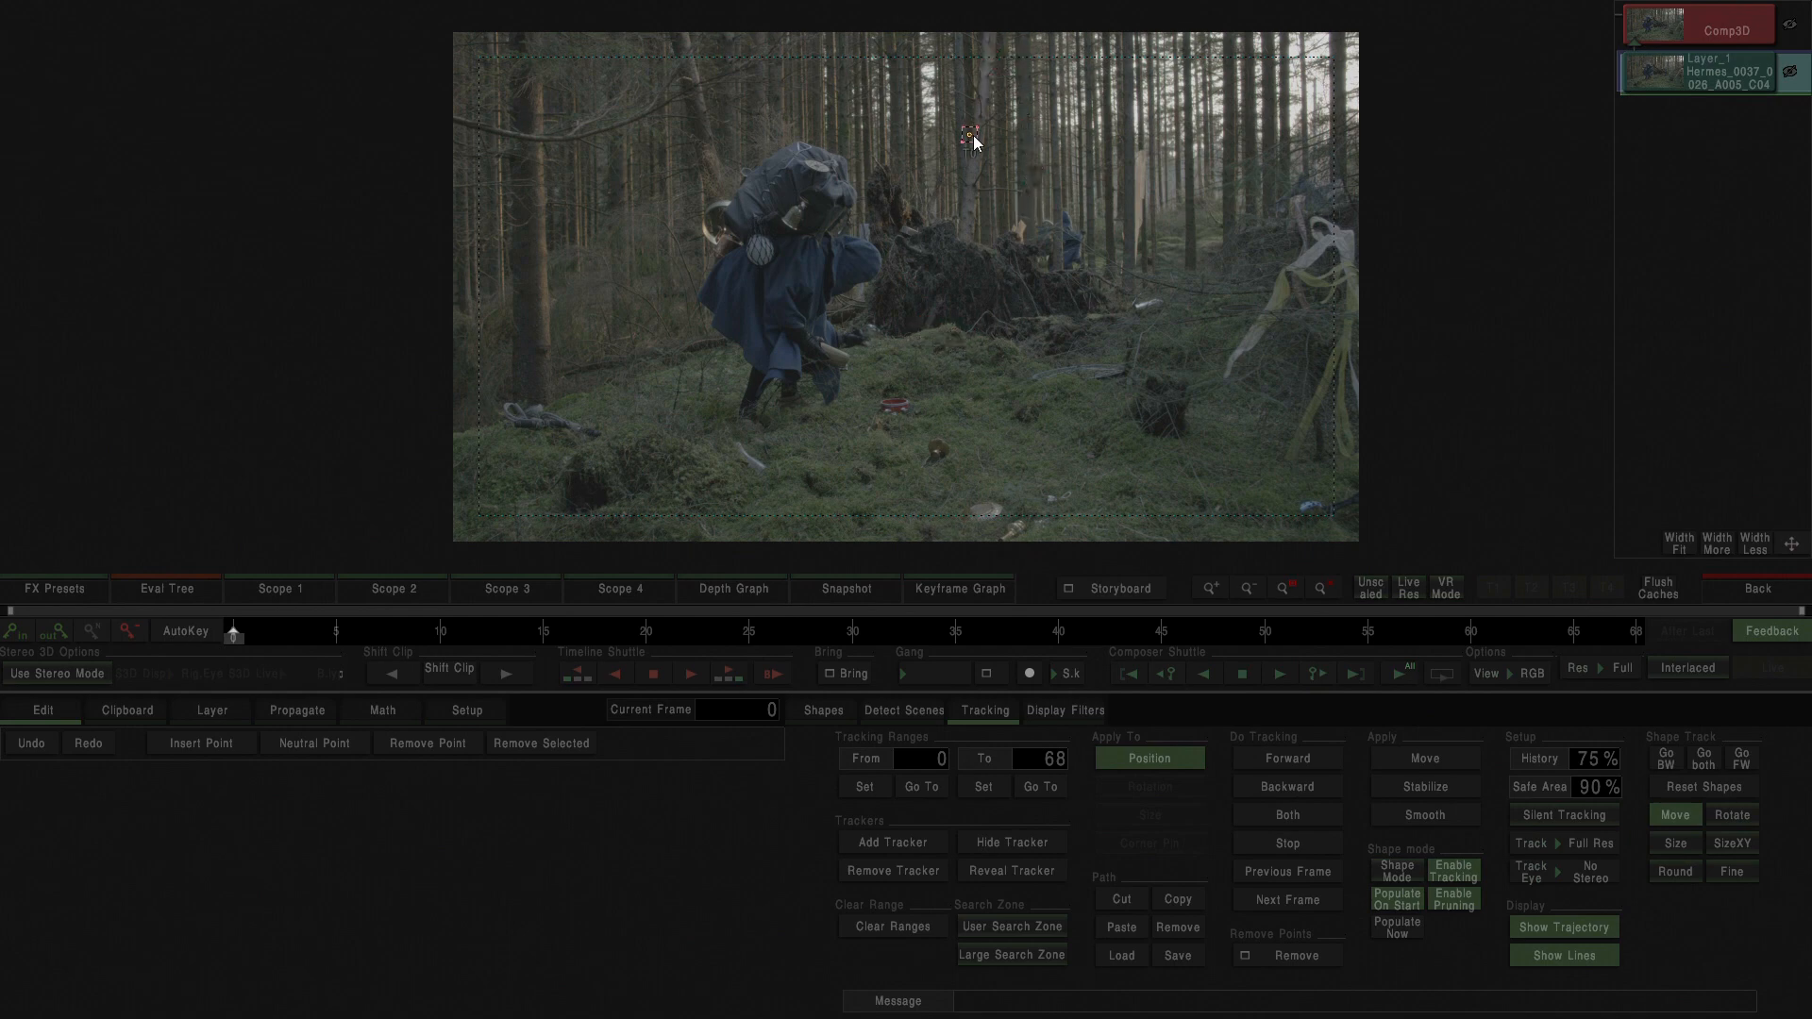
left_click_drag(975, 141, 984, 149)
scroll(1002, 146, "up", 3)
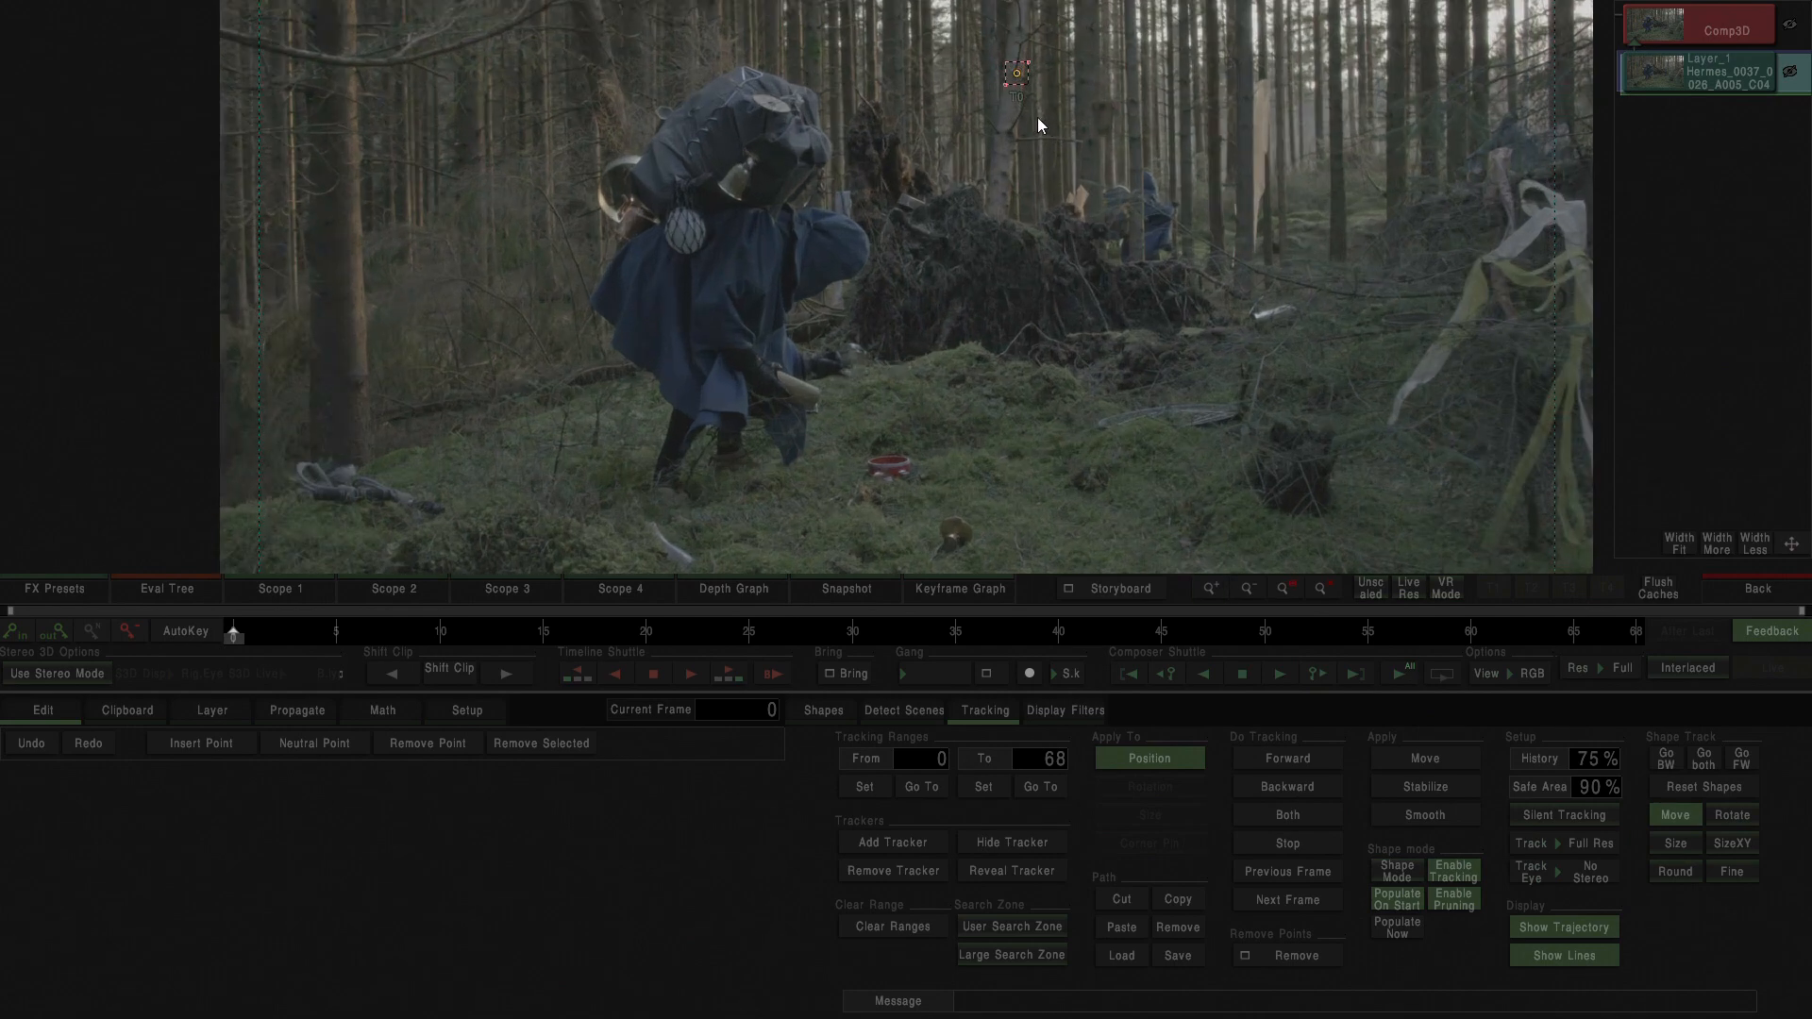
scroll(1042, 132, "up", 1)
left_click_drag(1056, 188, 953, 331)
scroll(952, 329, "up", 3)
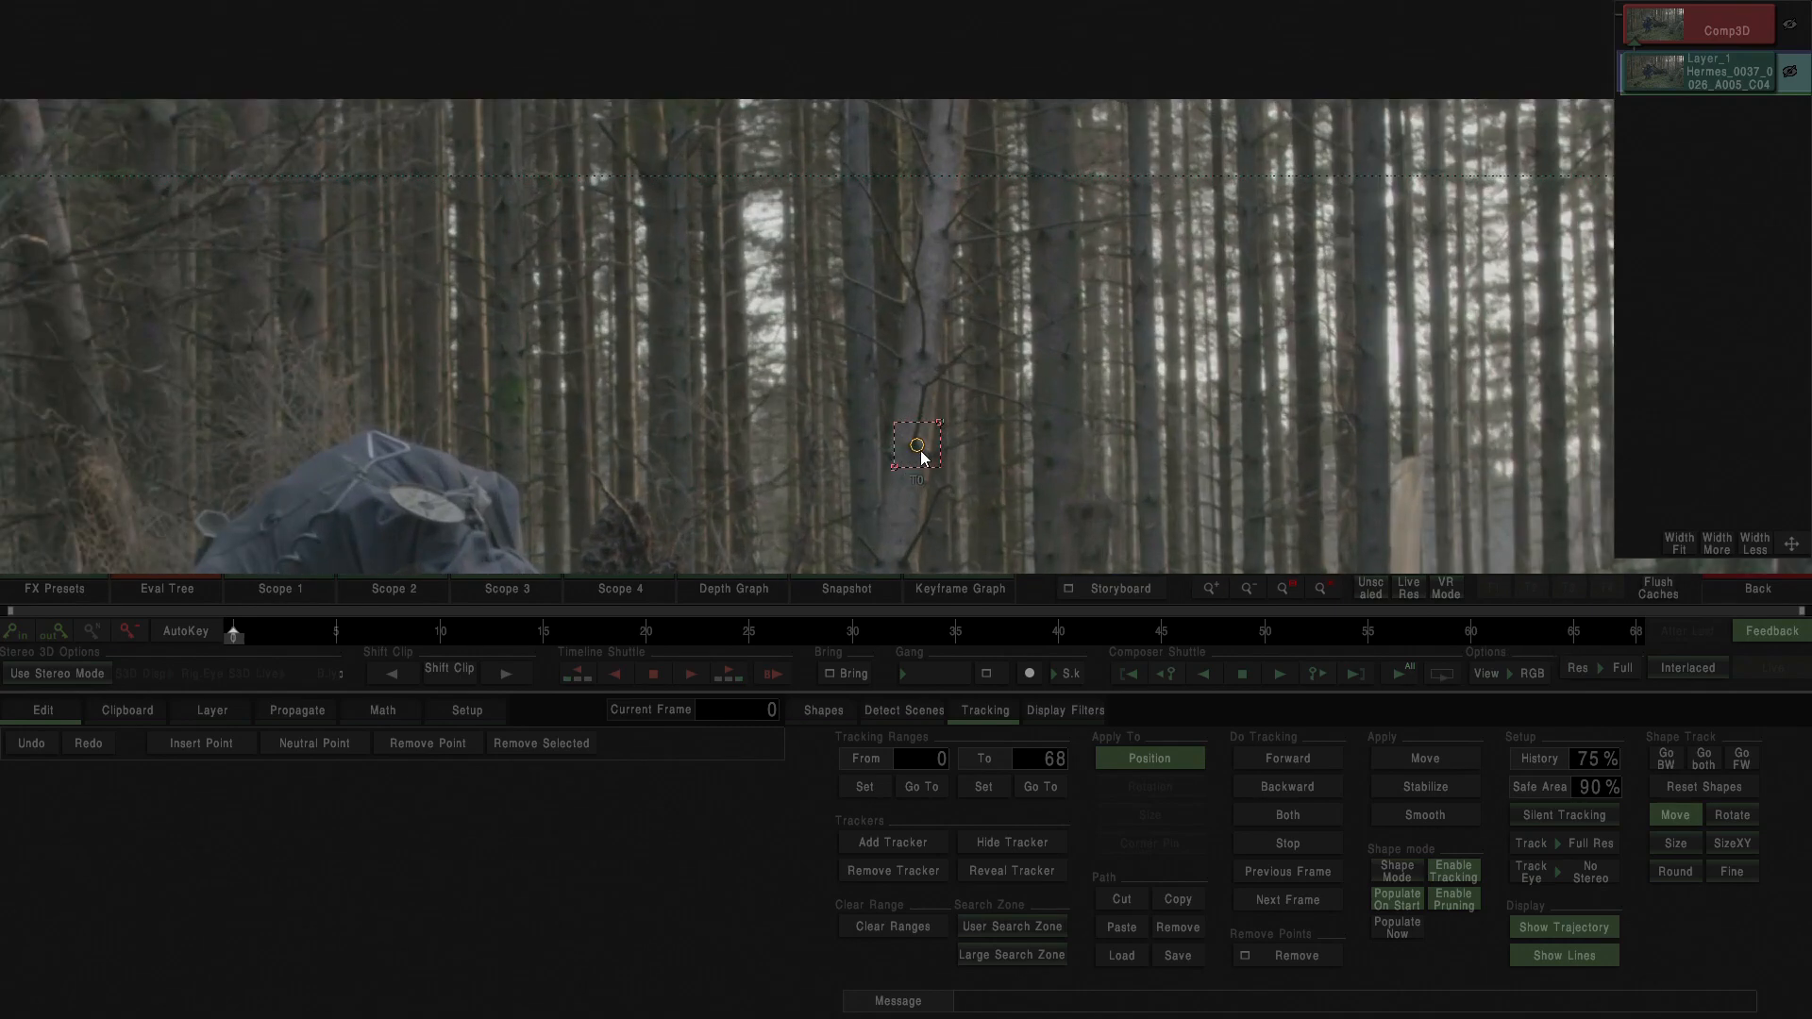
mouse_move(920, 452)
left_mouse_down()
mouse_move(922, 467)
mouse_move(917, 445)
left_mouse_up()
scroll(985, 337, "down", 5)
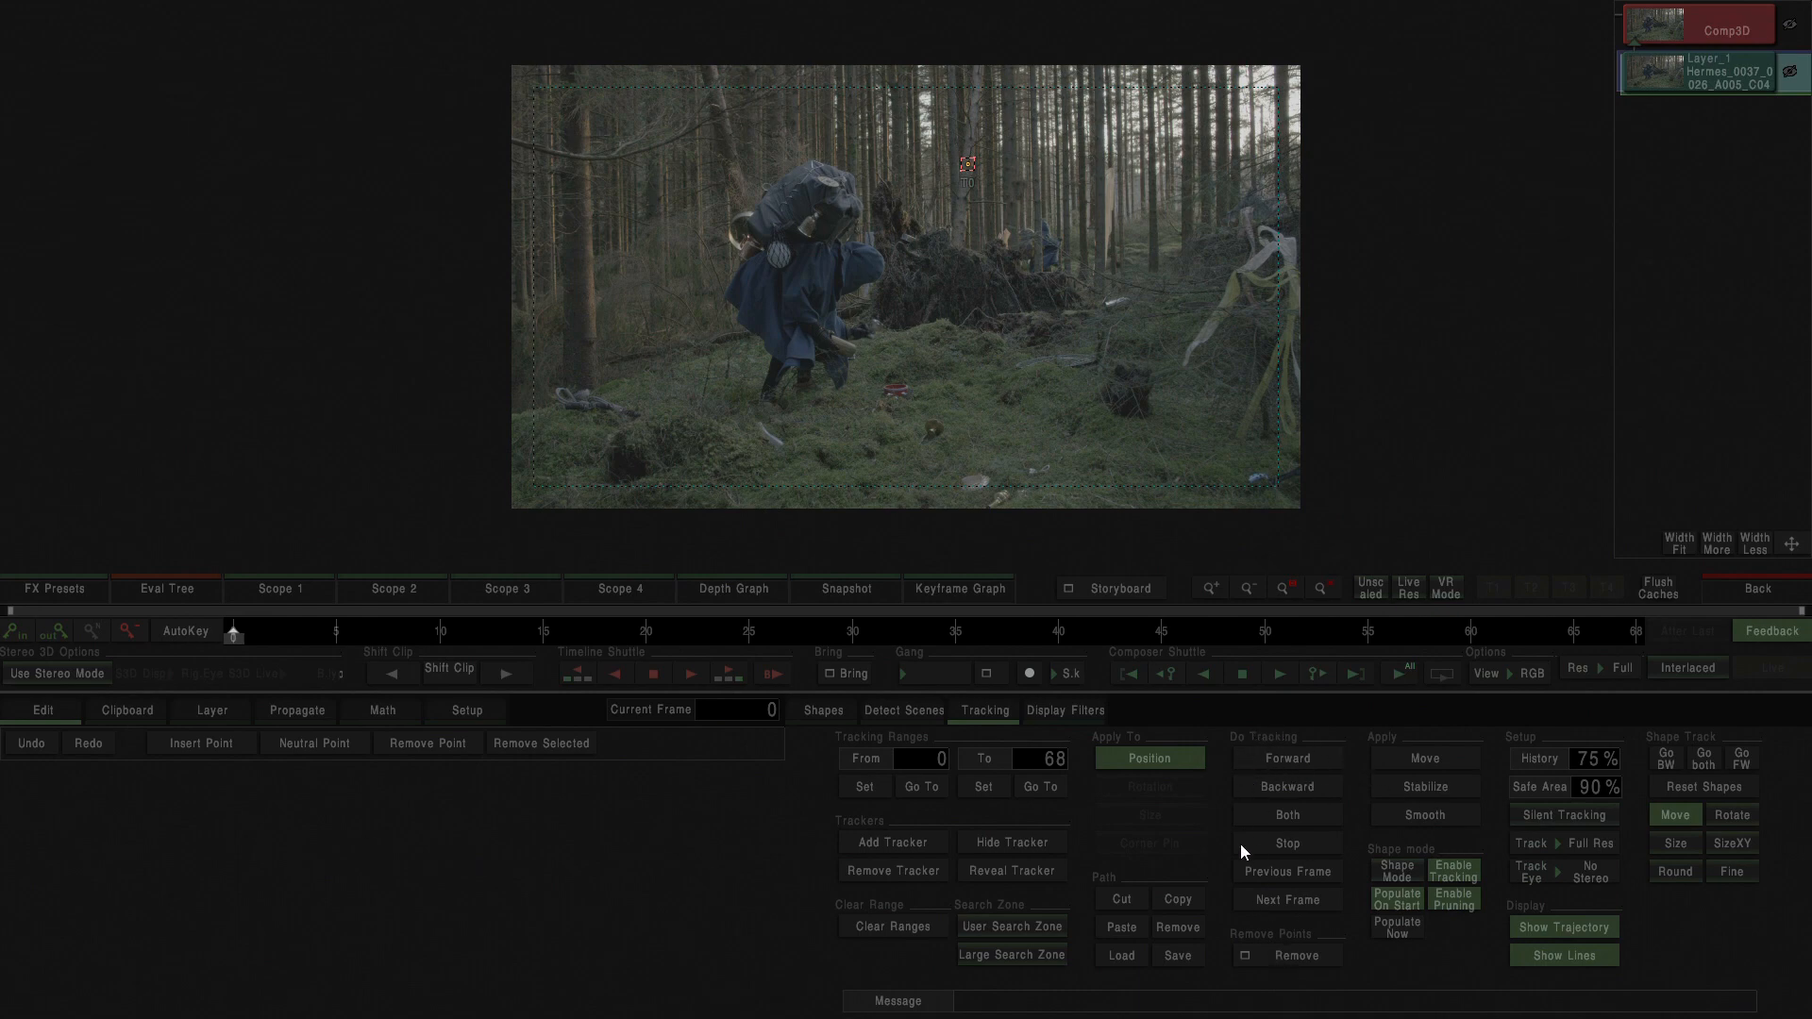
left_click(1285, 760)
Expand Layer_1 in the Comp3D parameter tree and display its Transform values.
left_click(1700, 24)
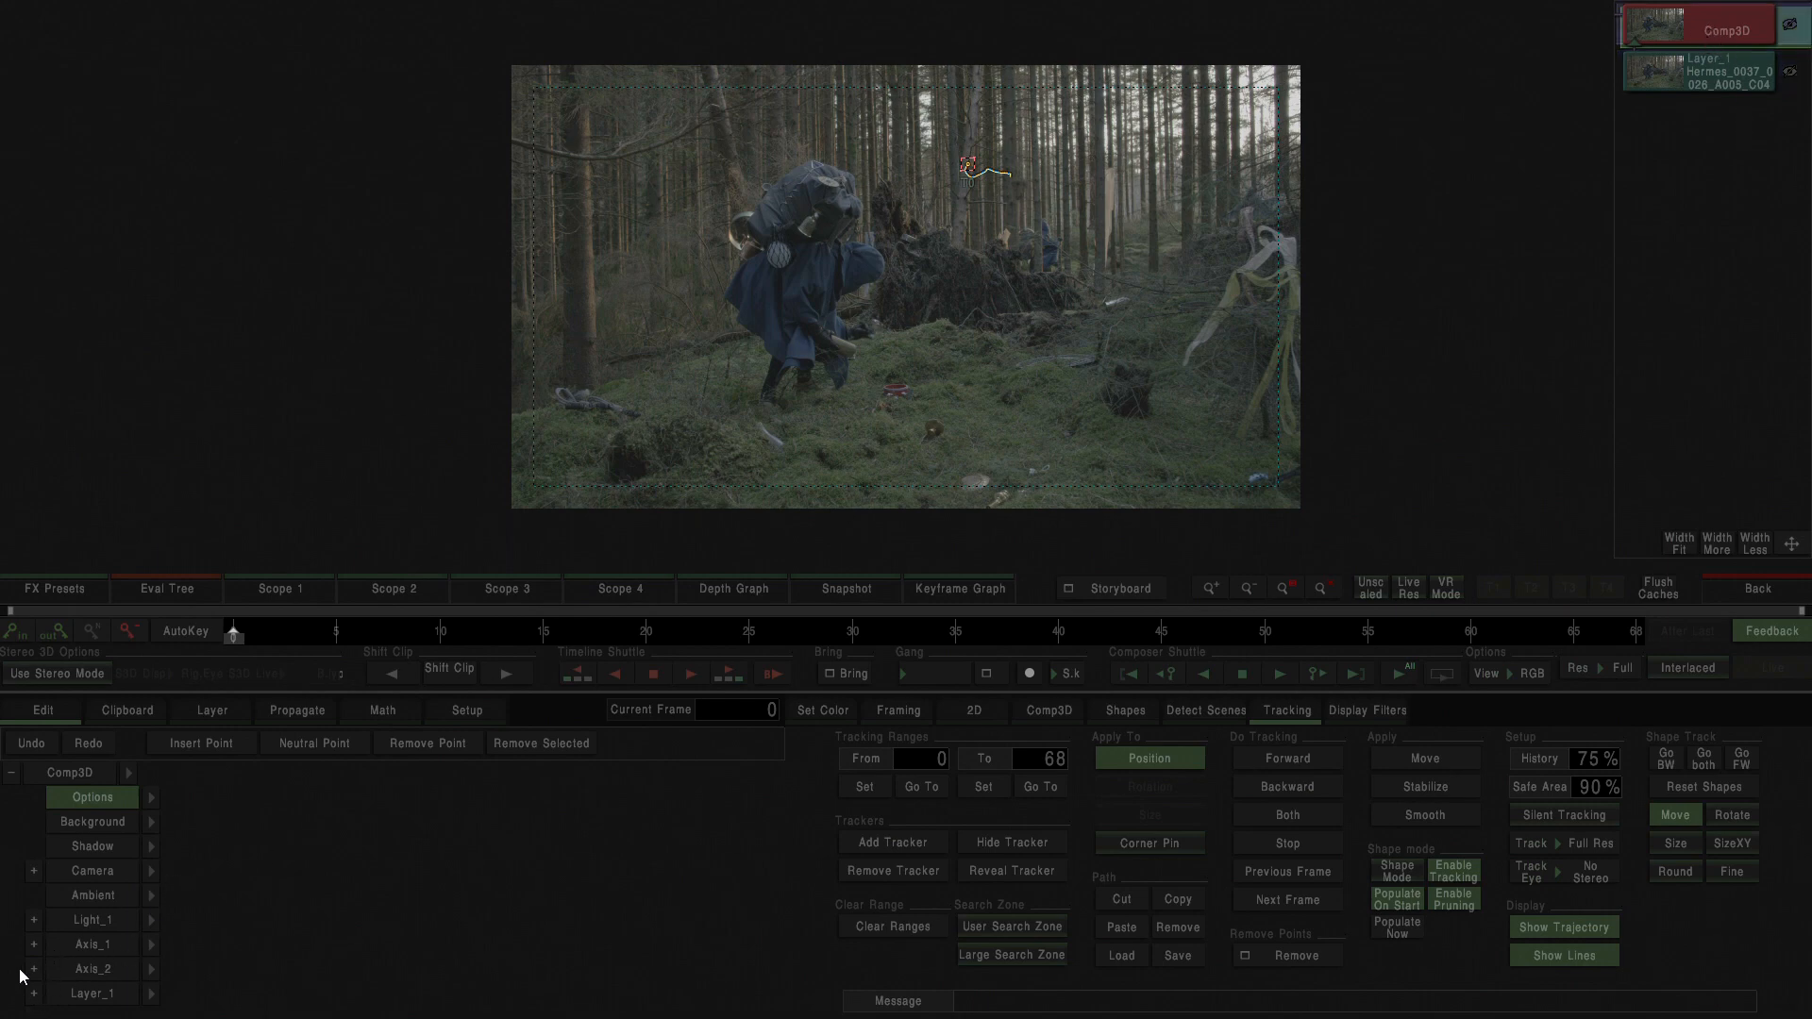
left_click(35, 994)
scroll(99, 907, "down", 2)
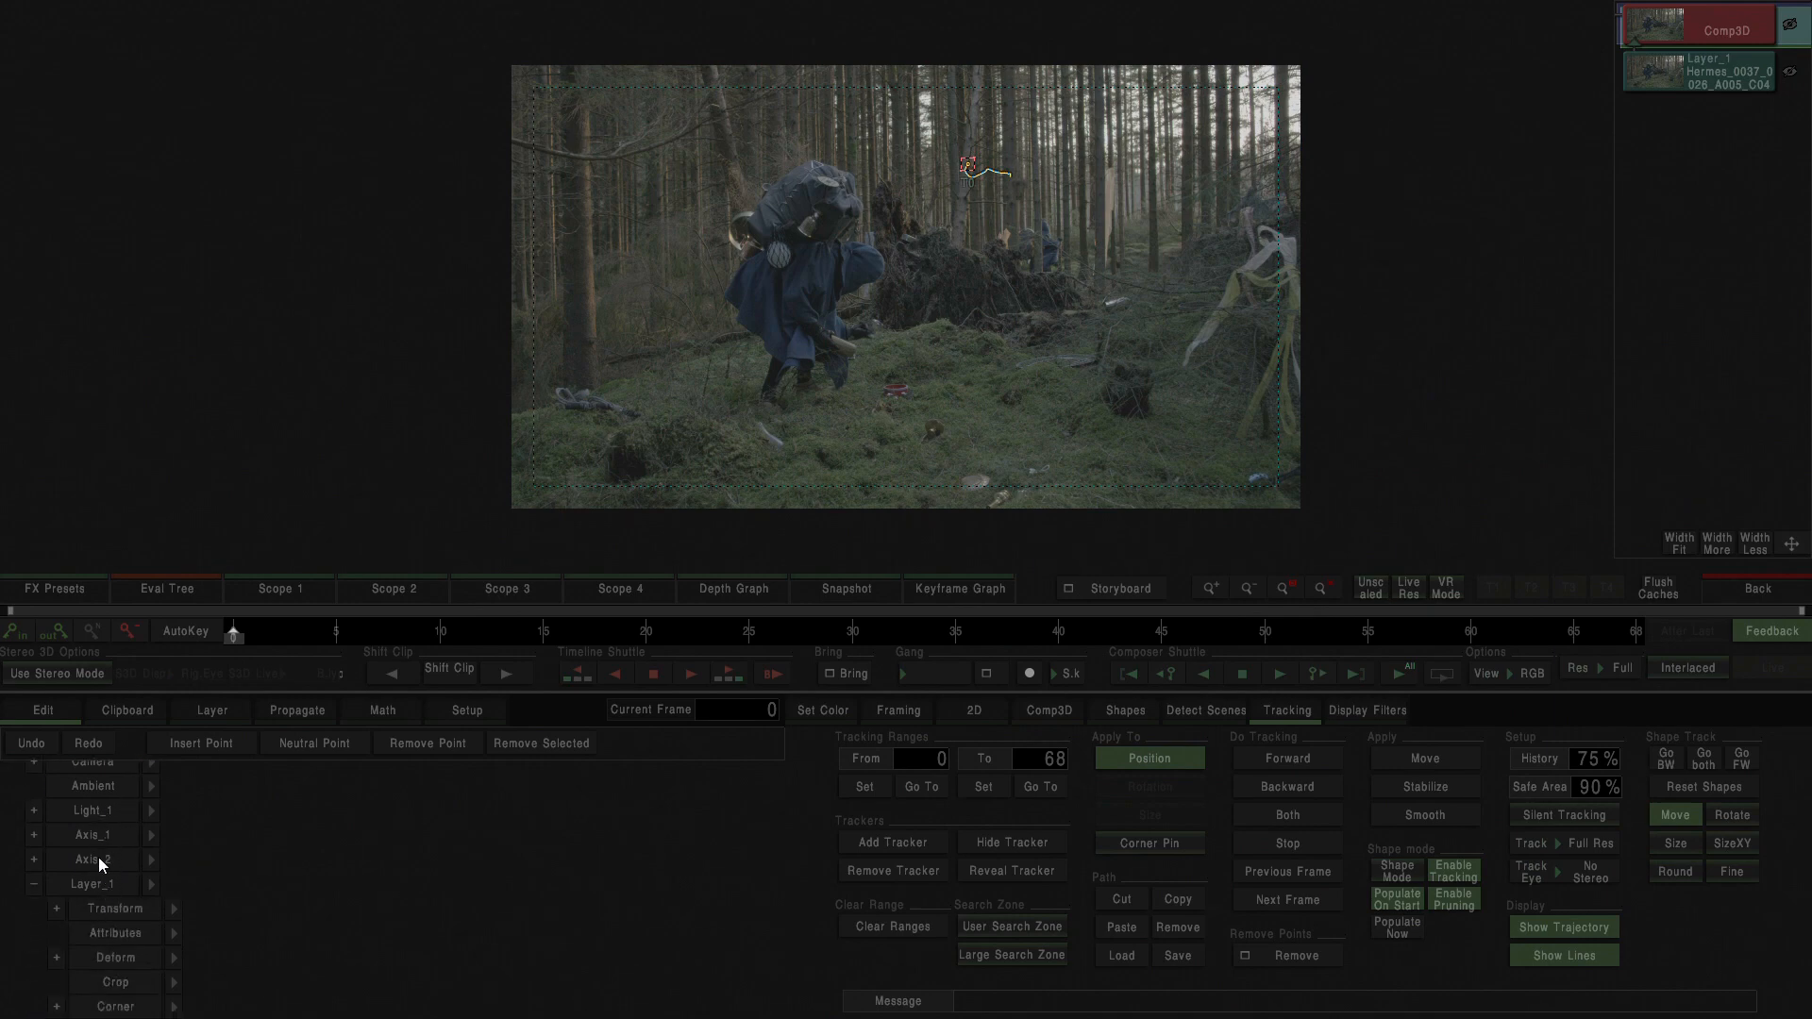
left_click(59, 910)
left_click(174, 911)
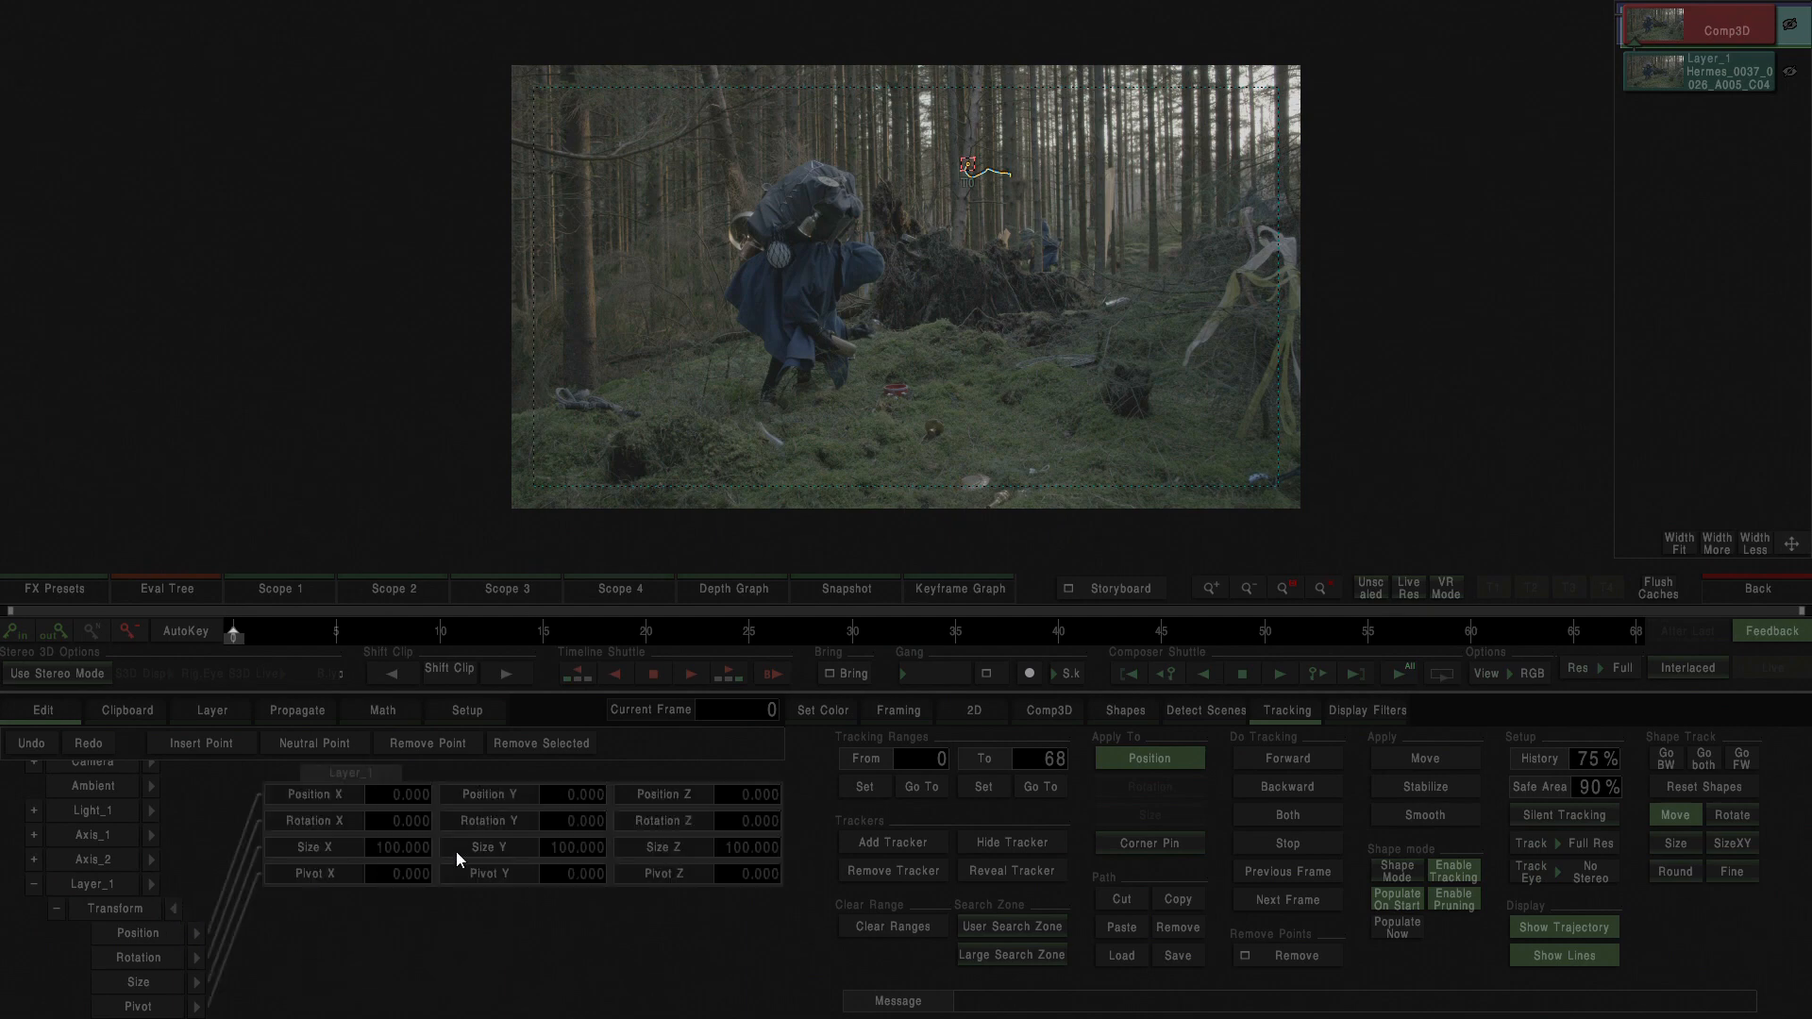
scroll(150, 961, "down", 4)
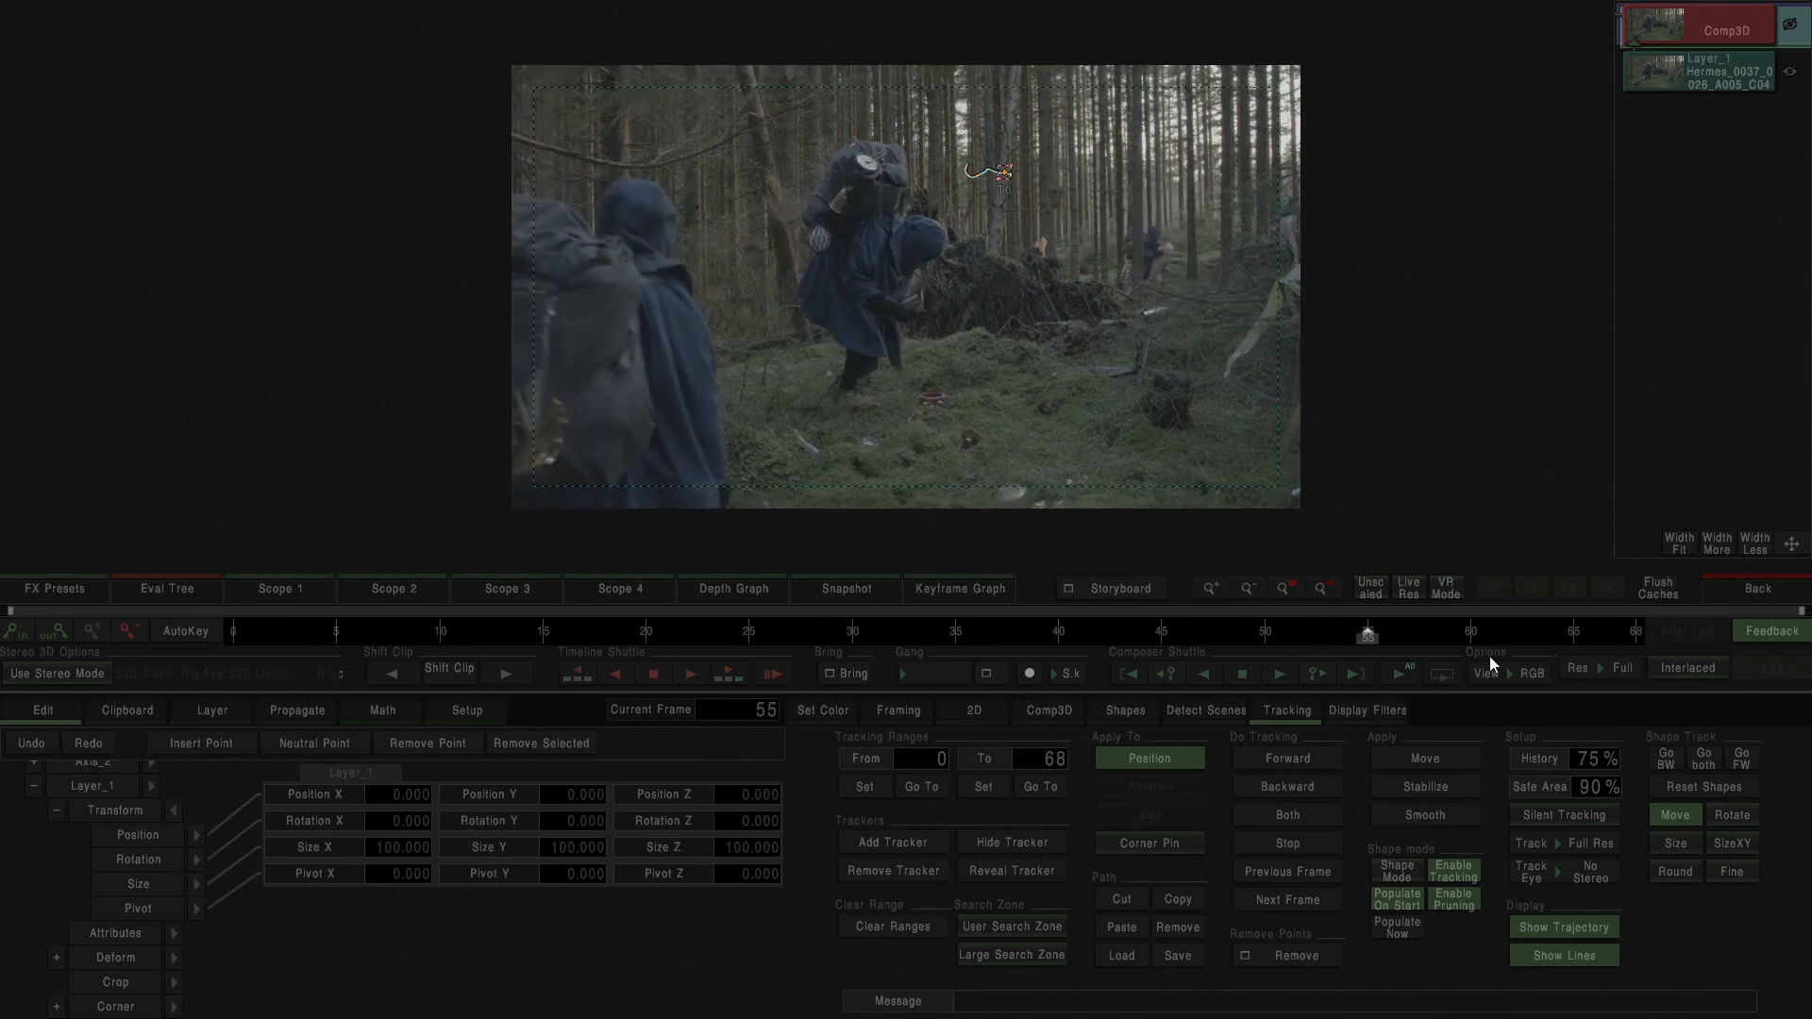
Return to frame 0, select Layer_1 with all its parameters and stabilize it using the tracking data.
left_click_drag(1087, 634, 200, 629)
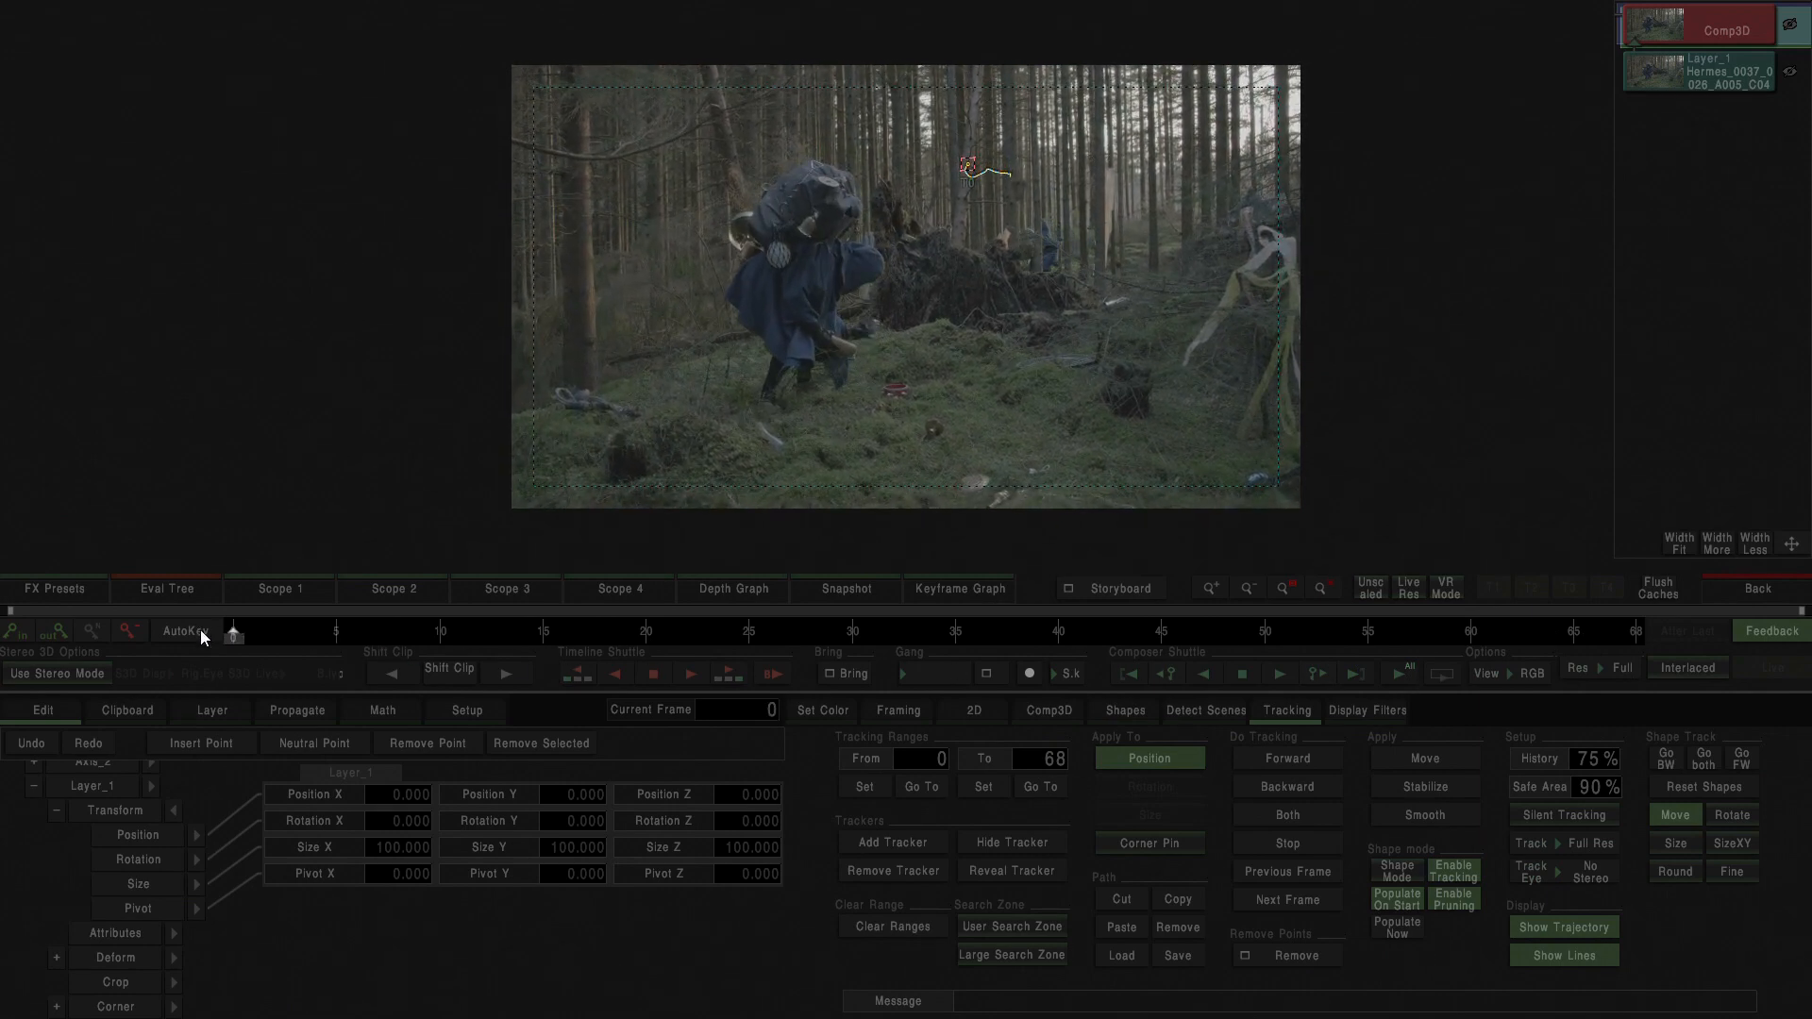
left_click(107, 786)
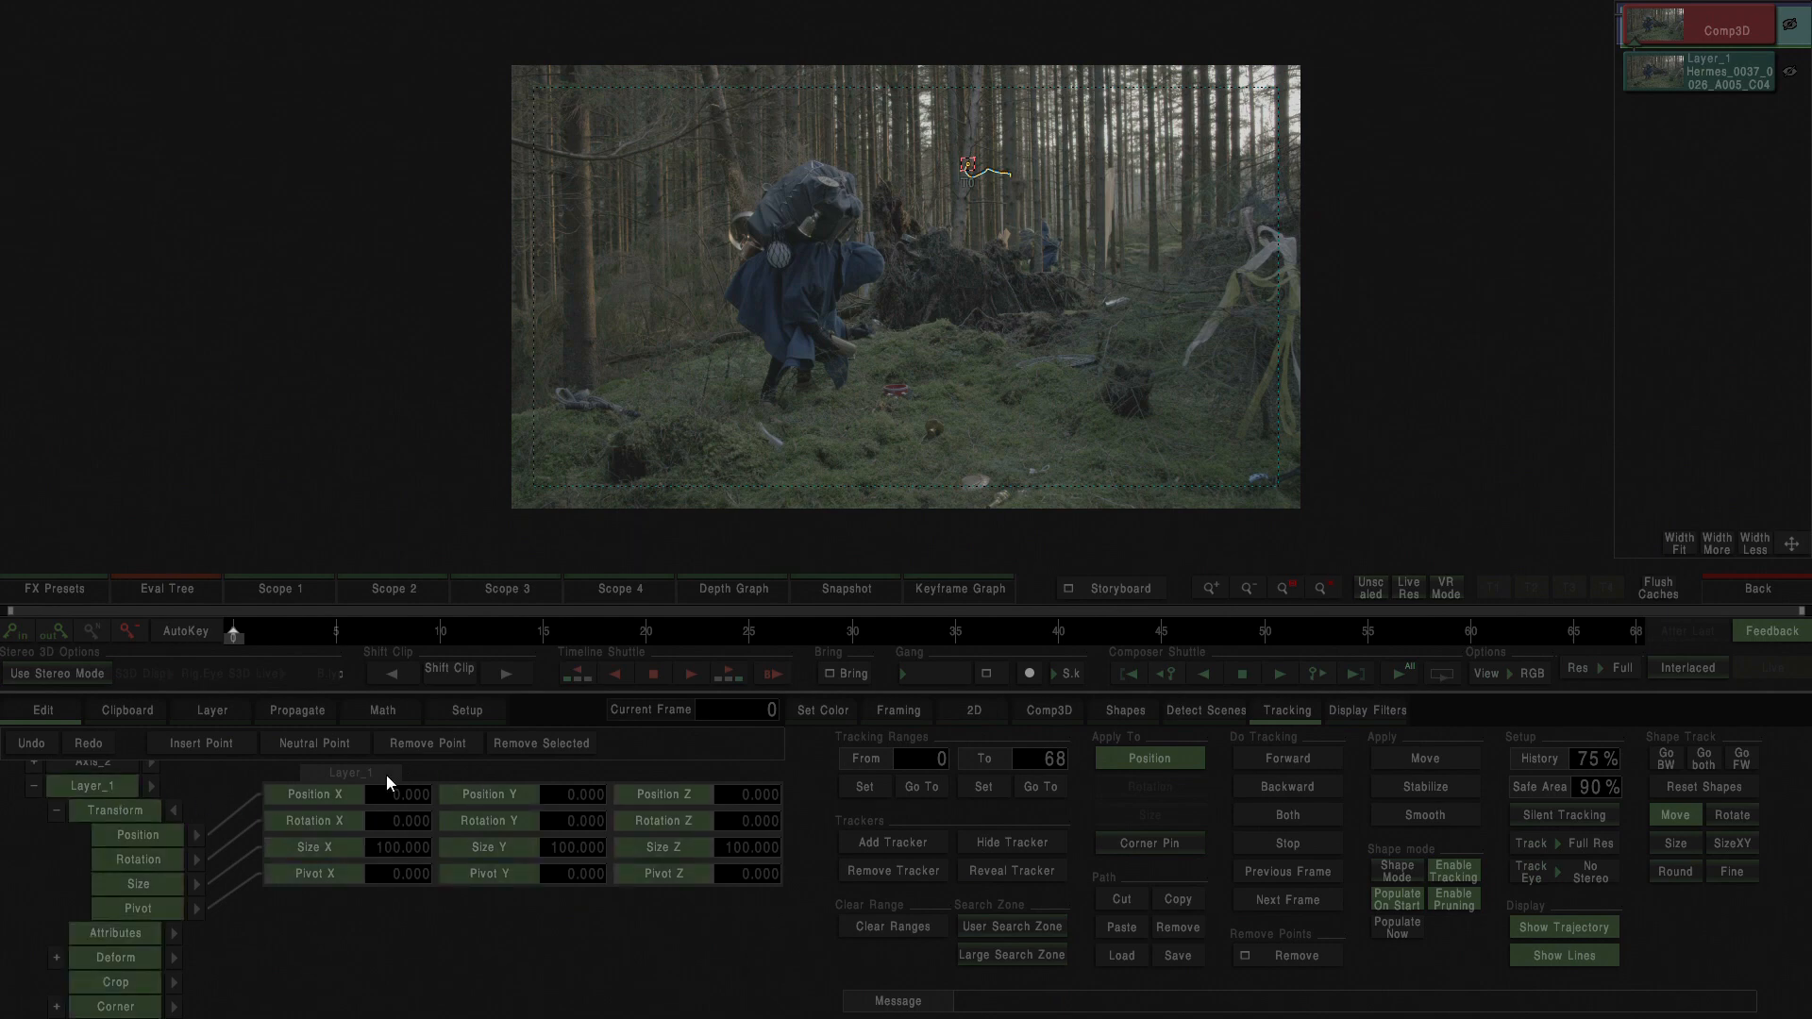
double_click(112, 788)
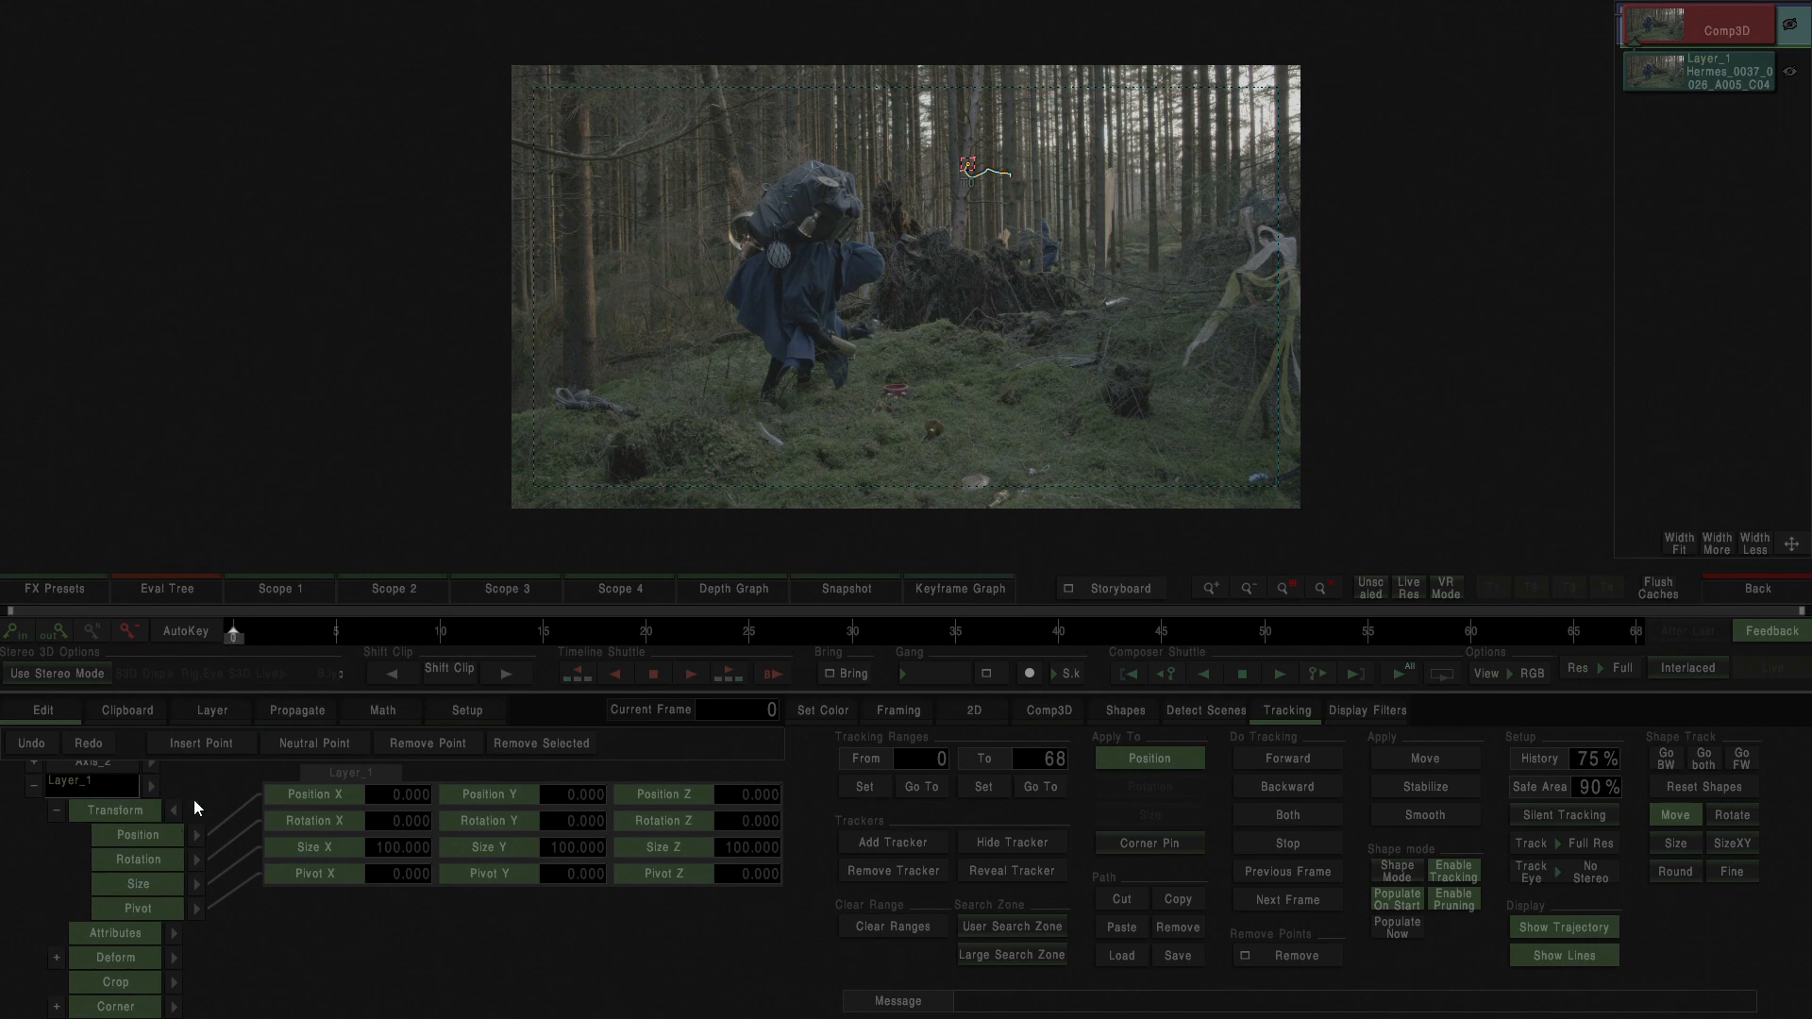
left_click(132, 807)
left_click(121, 781)
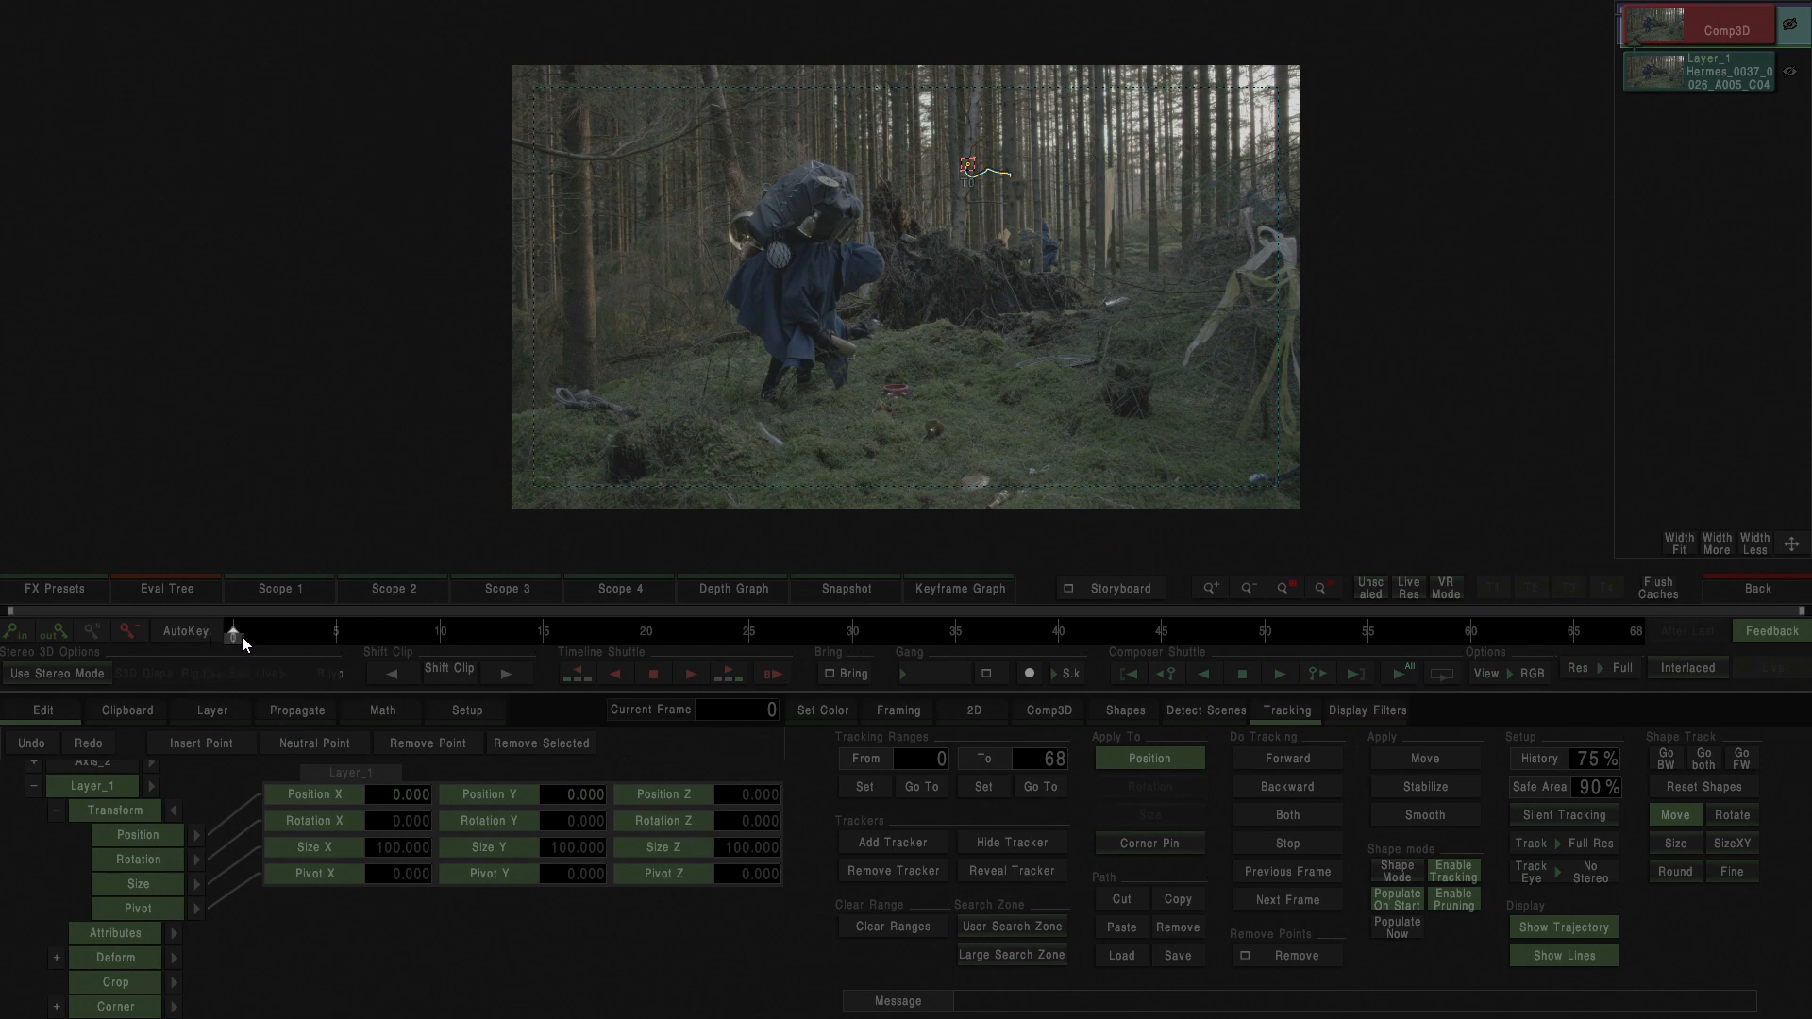
Scrub through to frame 68 with the Comp3D scene displayed to check the layer's stabilized movement.
left_click_drag(241, 635, 798, 639)
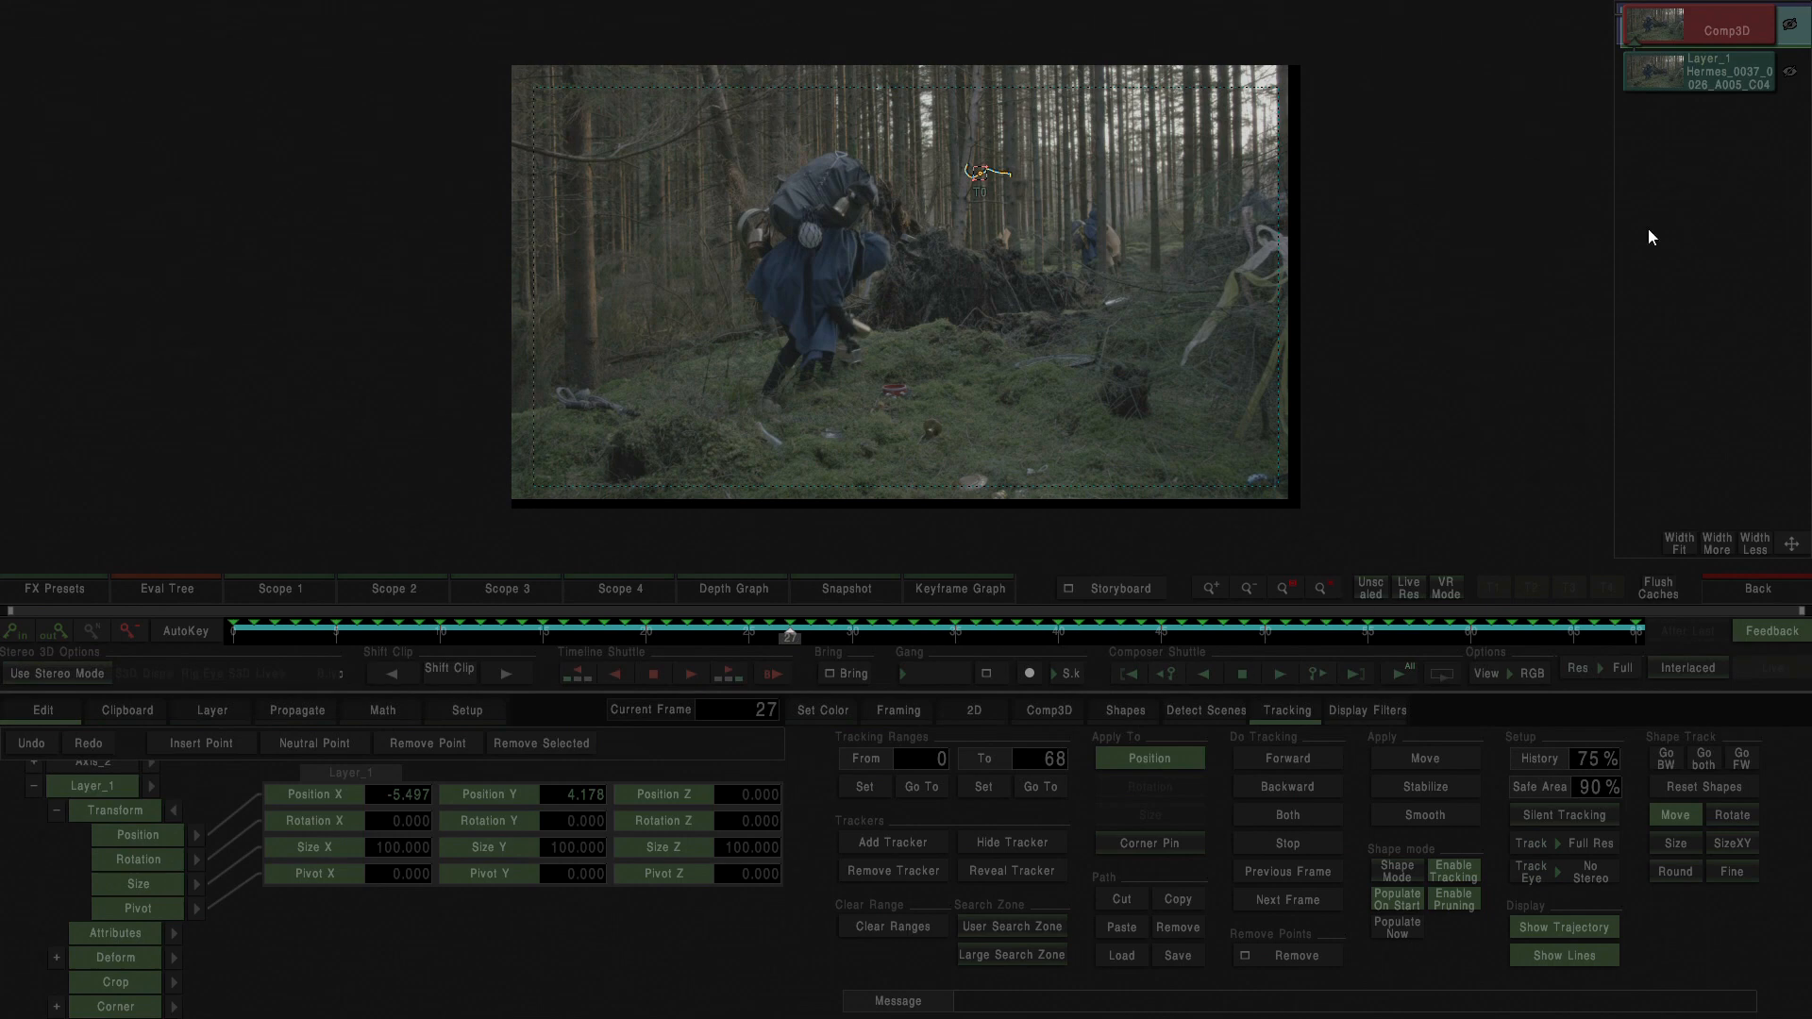
left_click(1040, 720)
left_click_drag(225, 630, 1695, 648)
left_click_drag(1548, 632, 1711, 636)
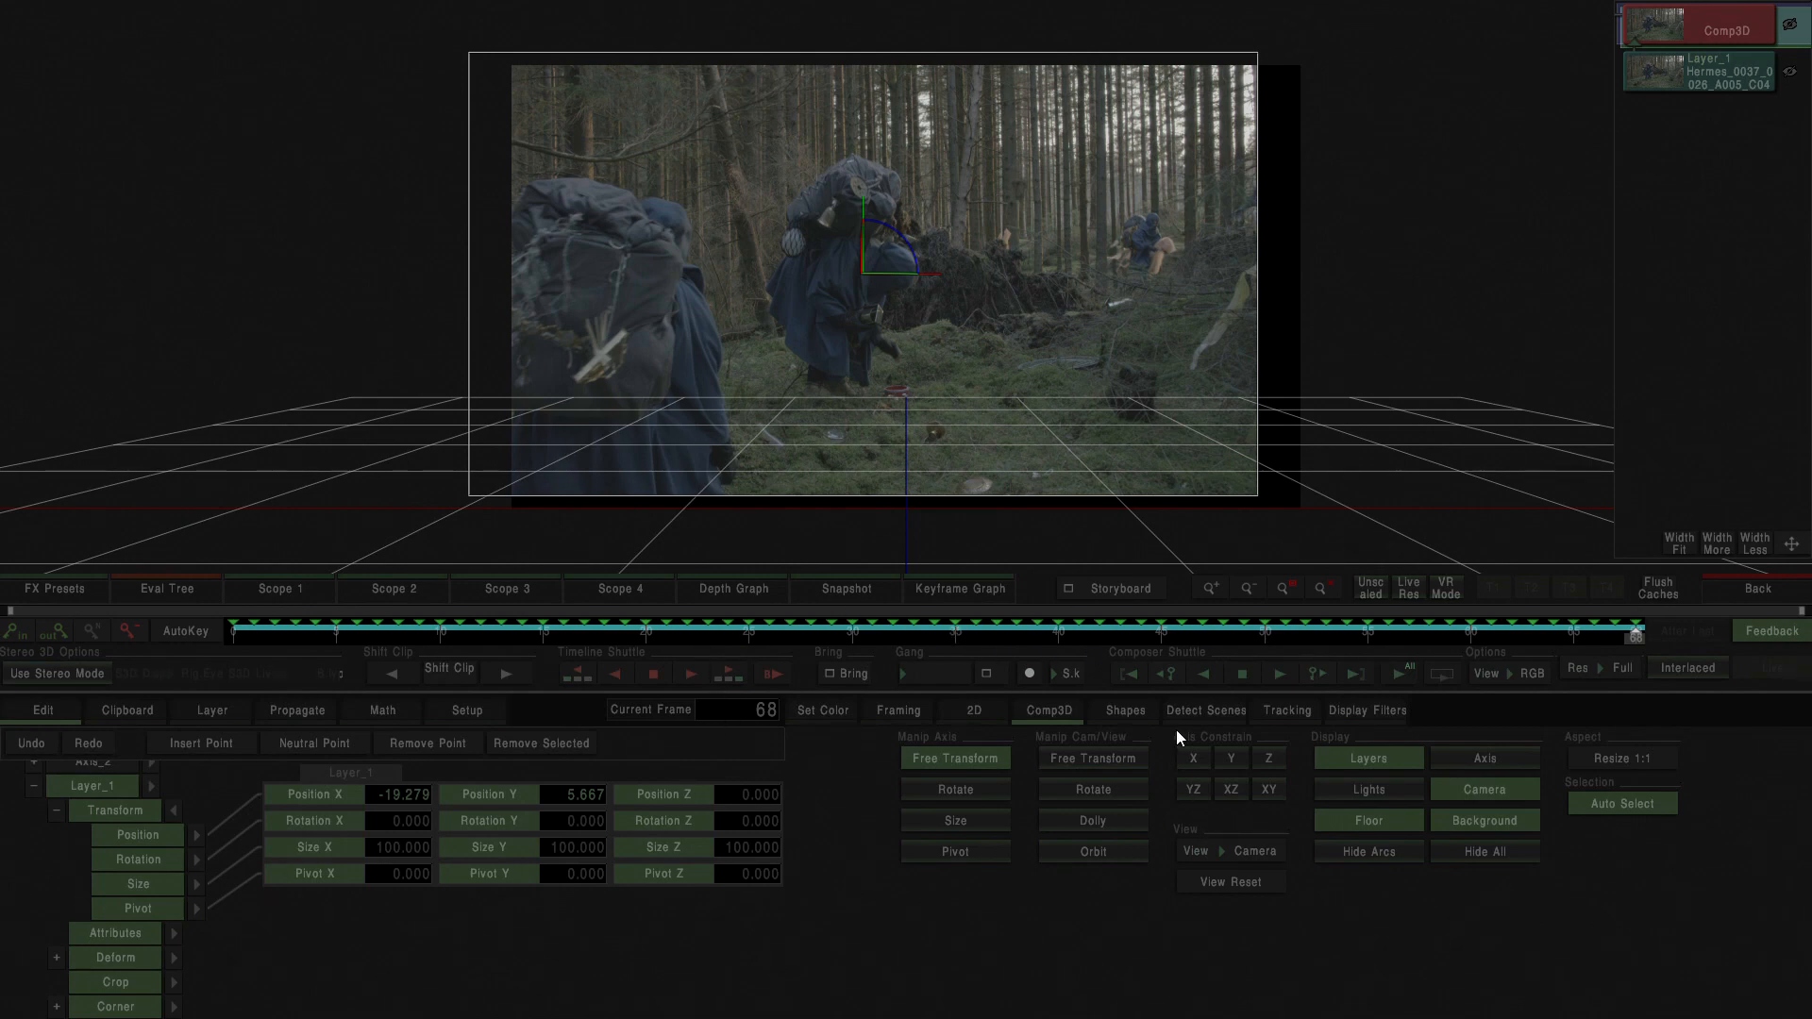
Show Layer_1's Position X and Position Y curves in the Keyframe Graph, fitted to the graph area.
left_click(36, 789)
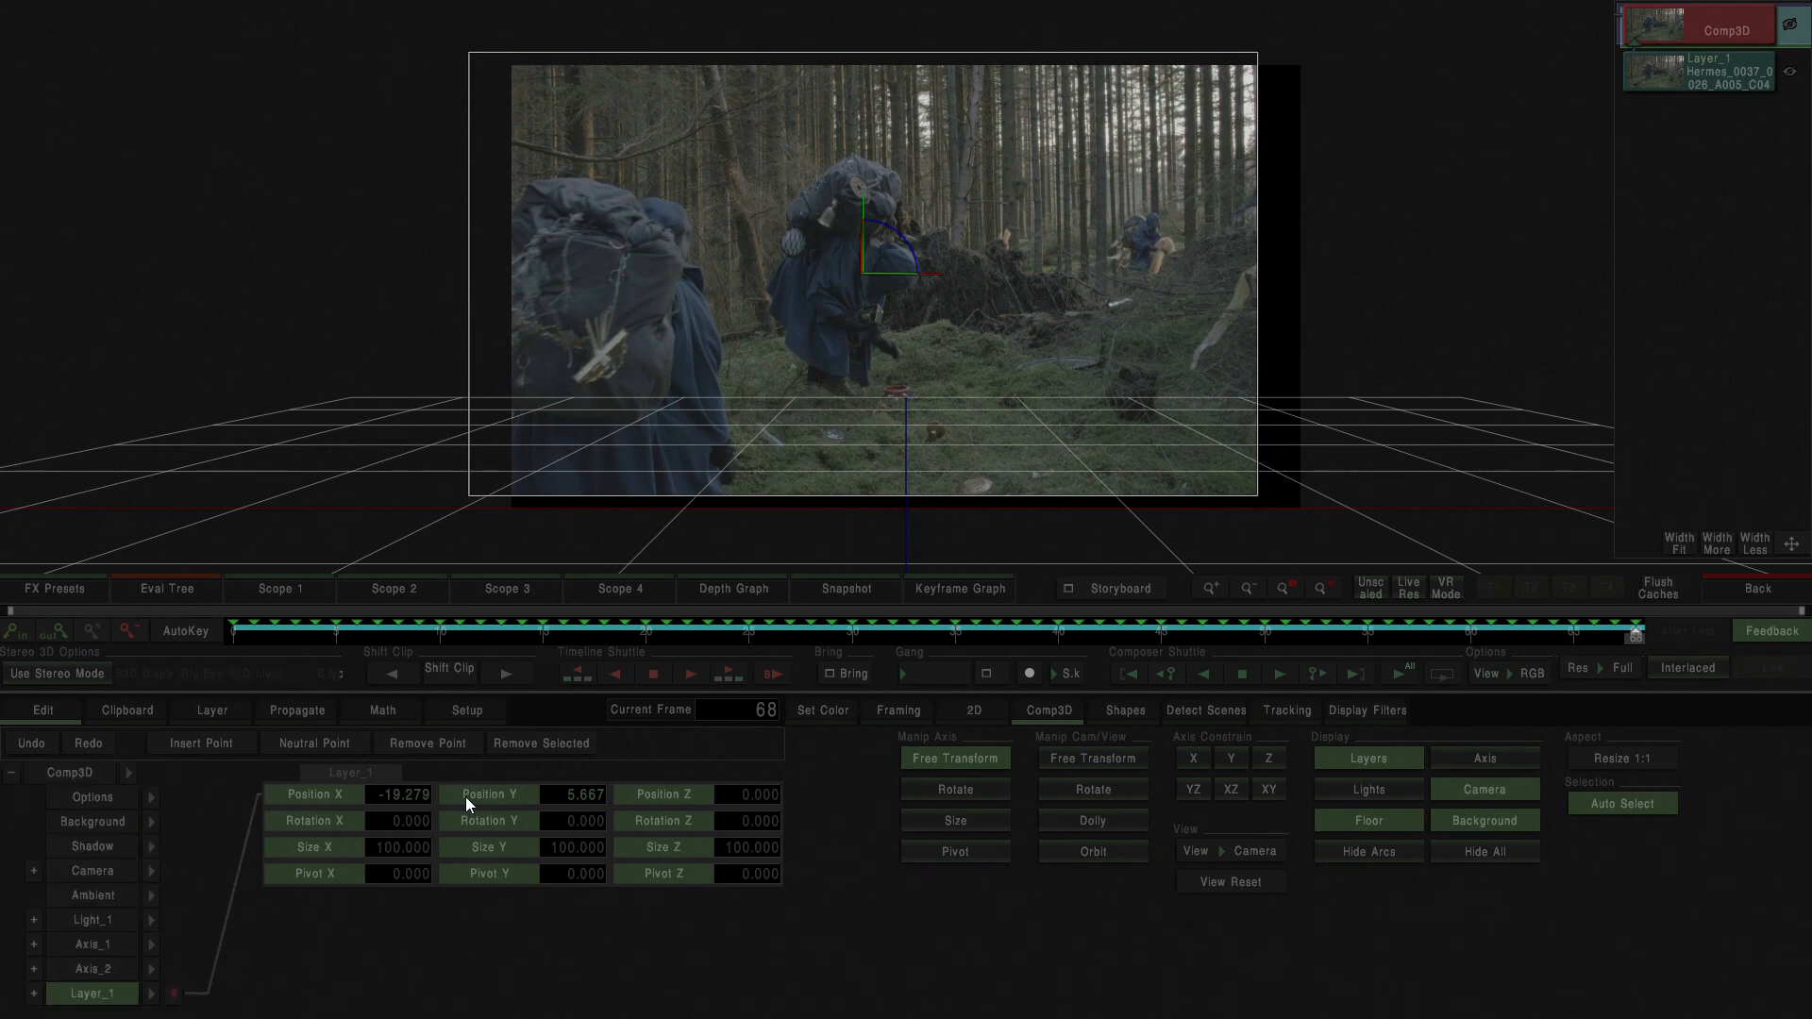
left_click(961, 588)
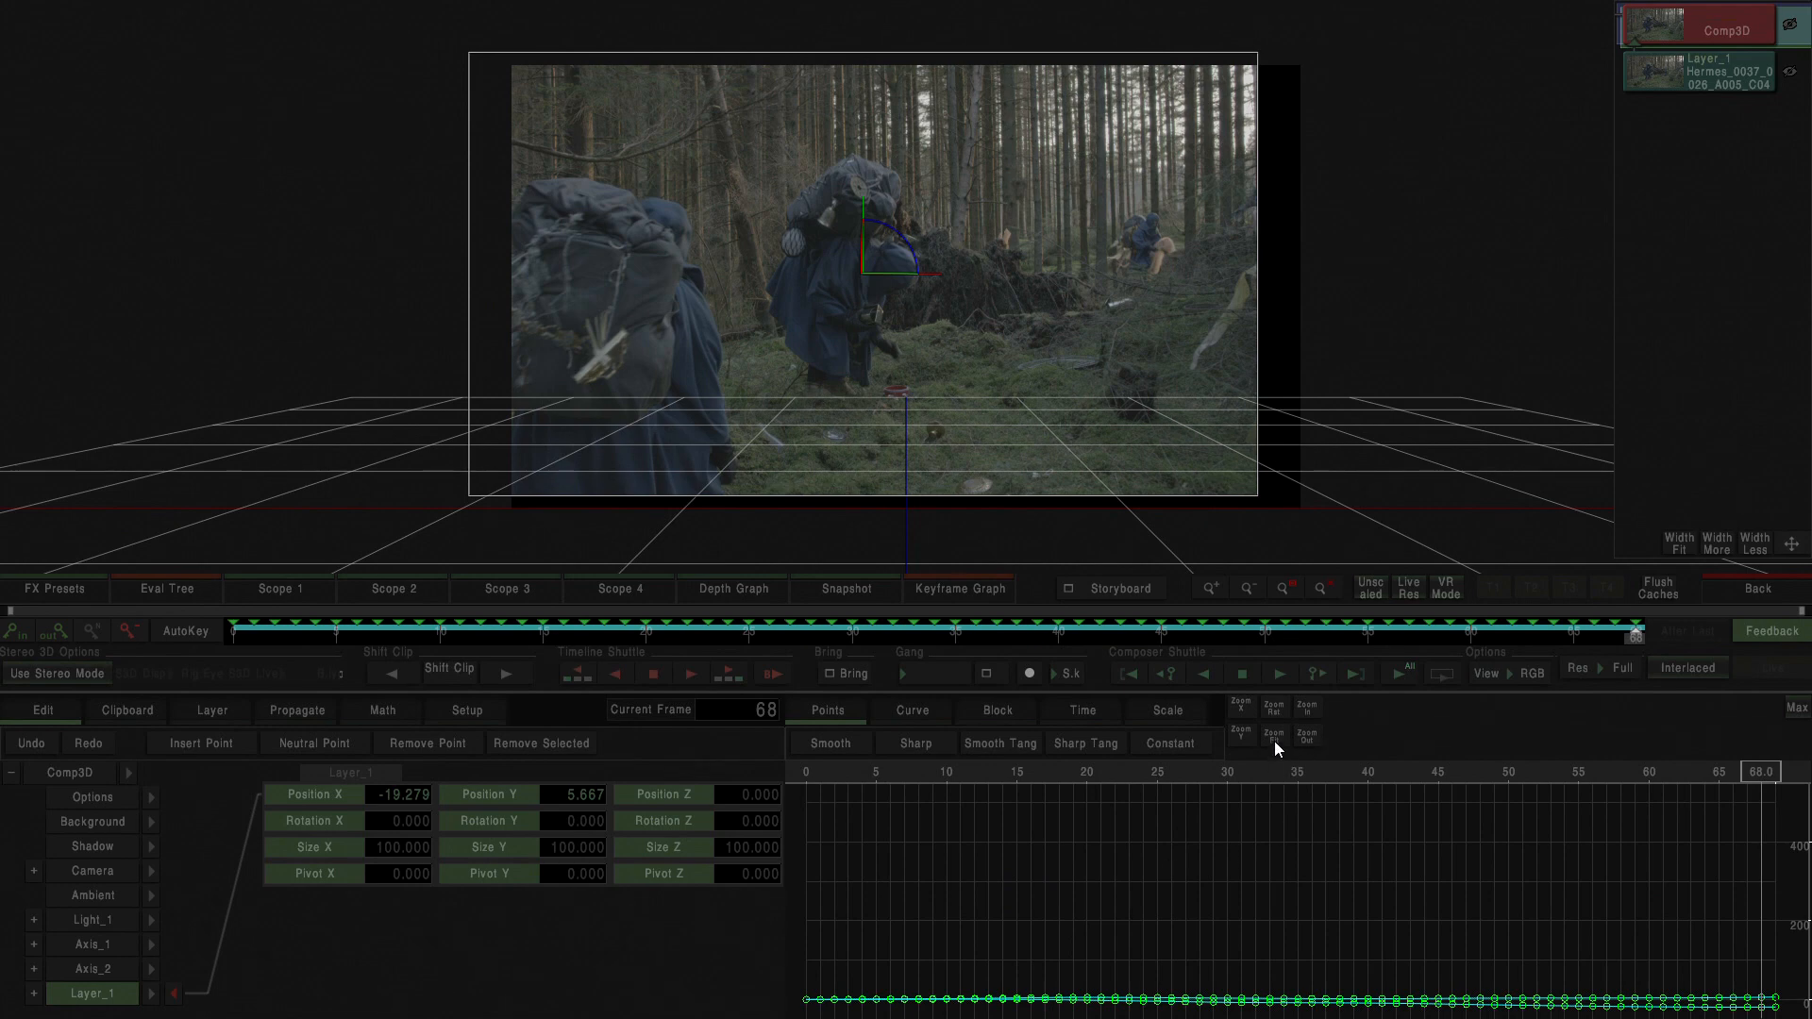
left_click(332, 800)
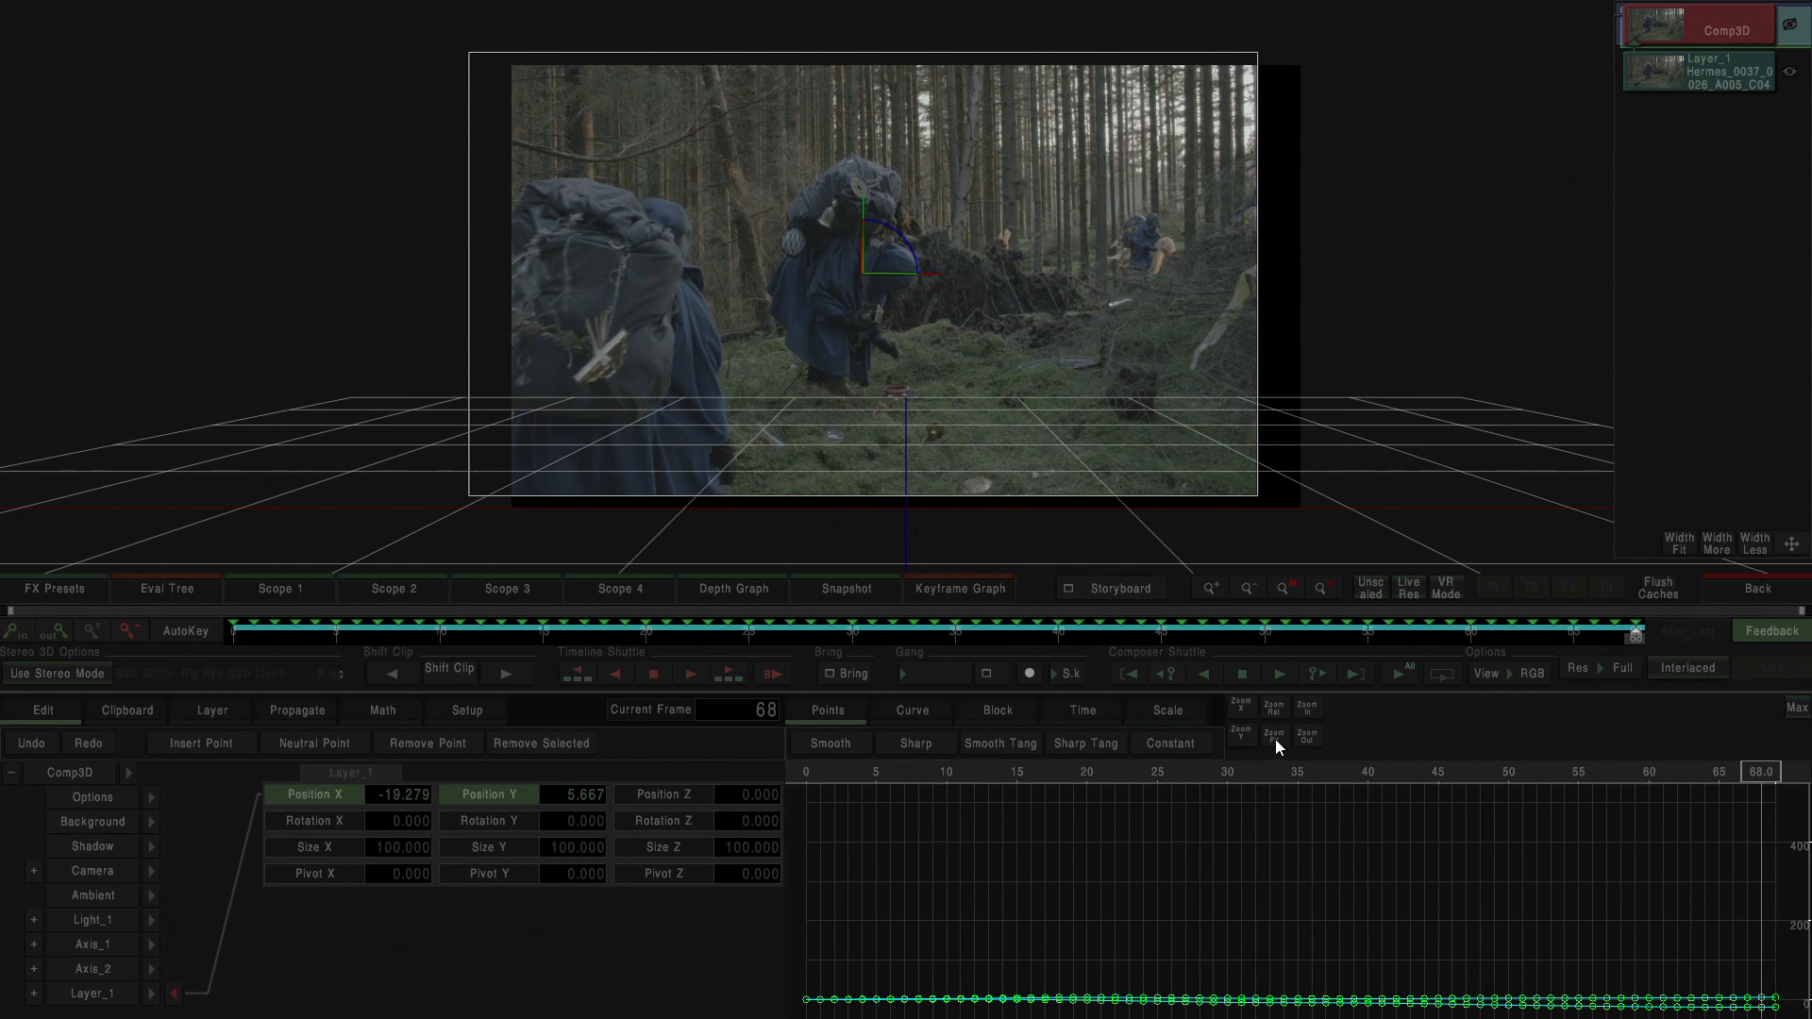
left_click(1274, 737)
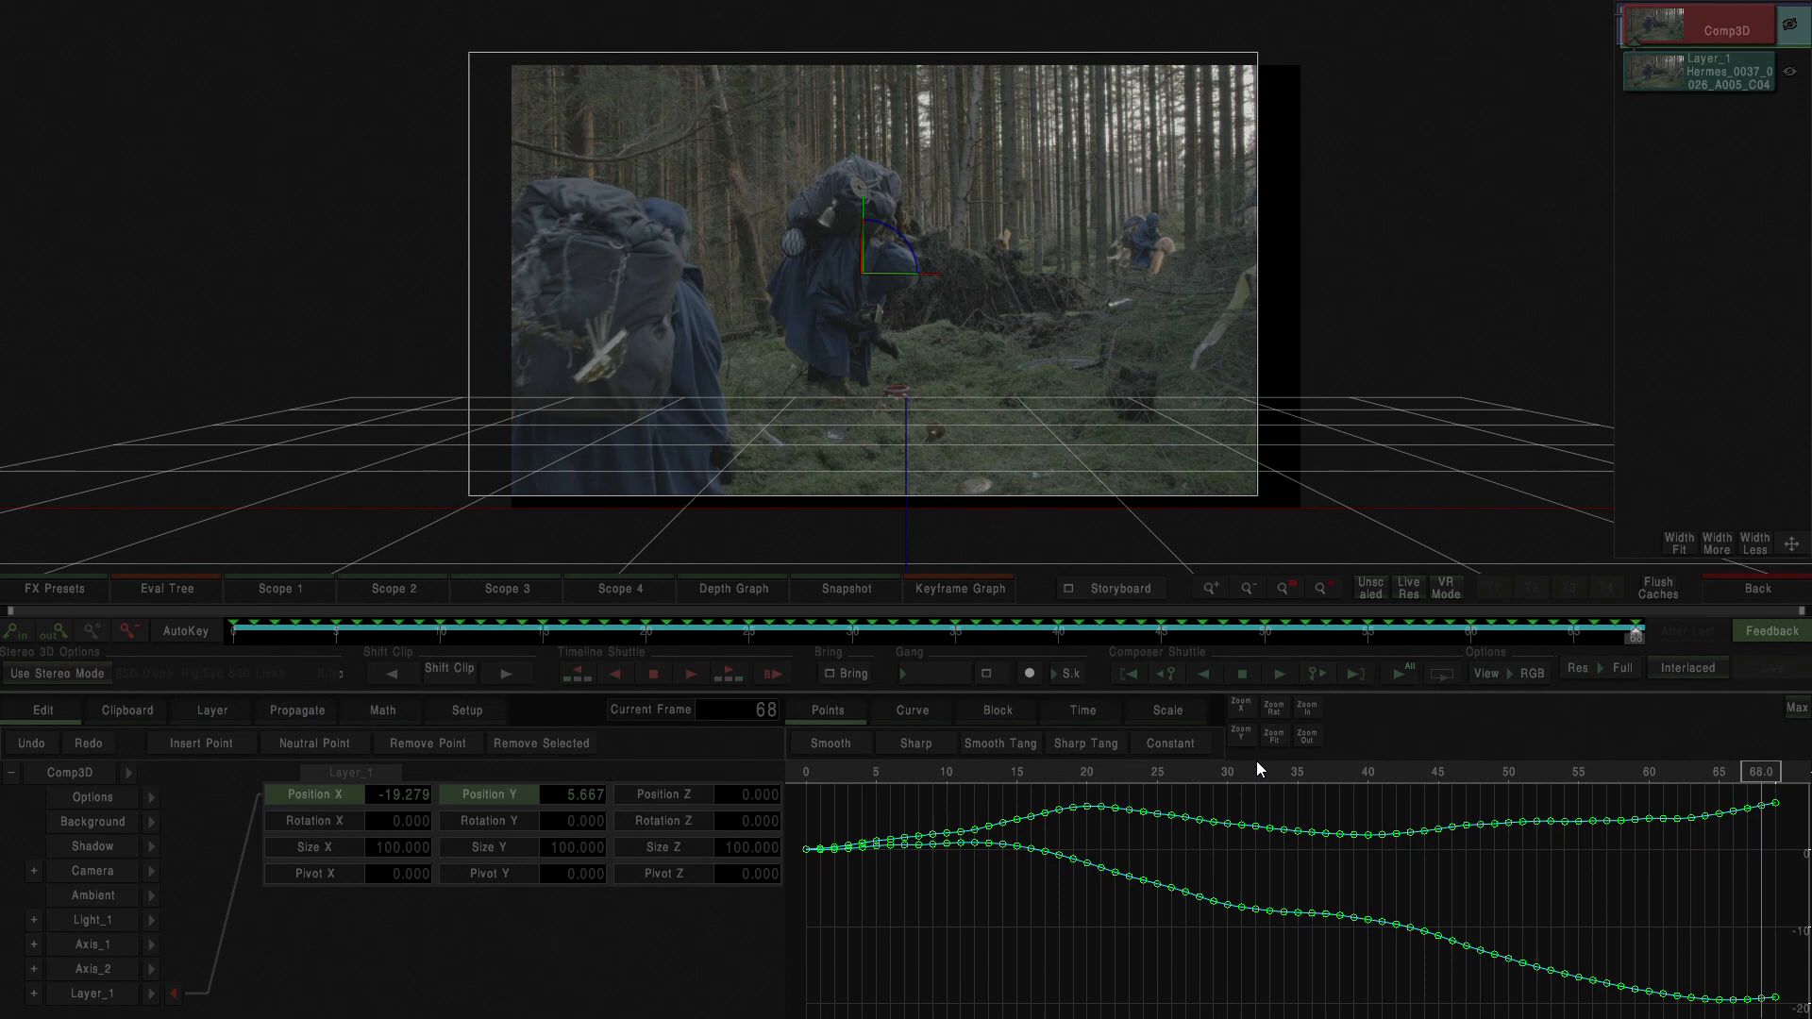
Hide Layer_1's transform values and display those of Axis_1 instead.
left_click(152, 992)
left_click(172, 993)
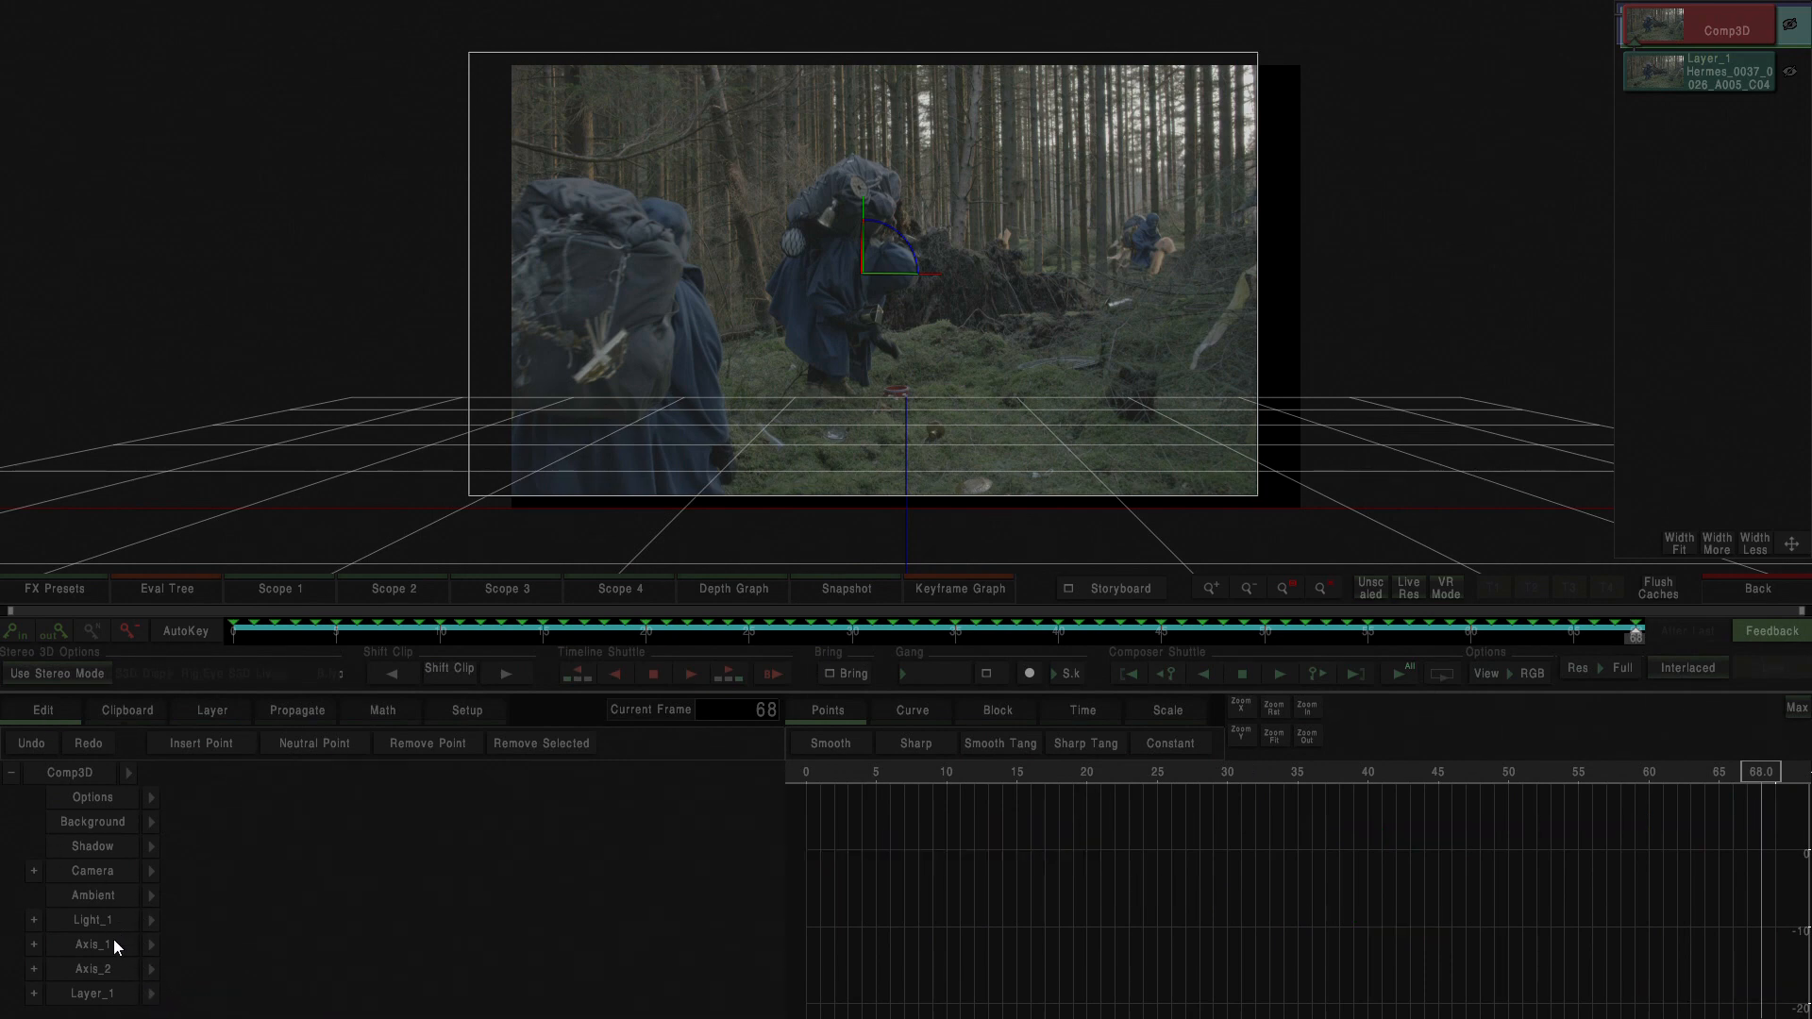
left_click(111, 943)
left_click(152, 947)
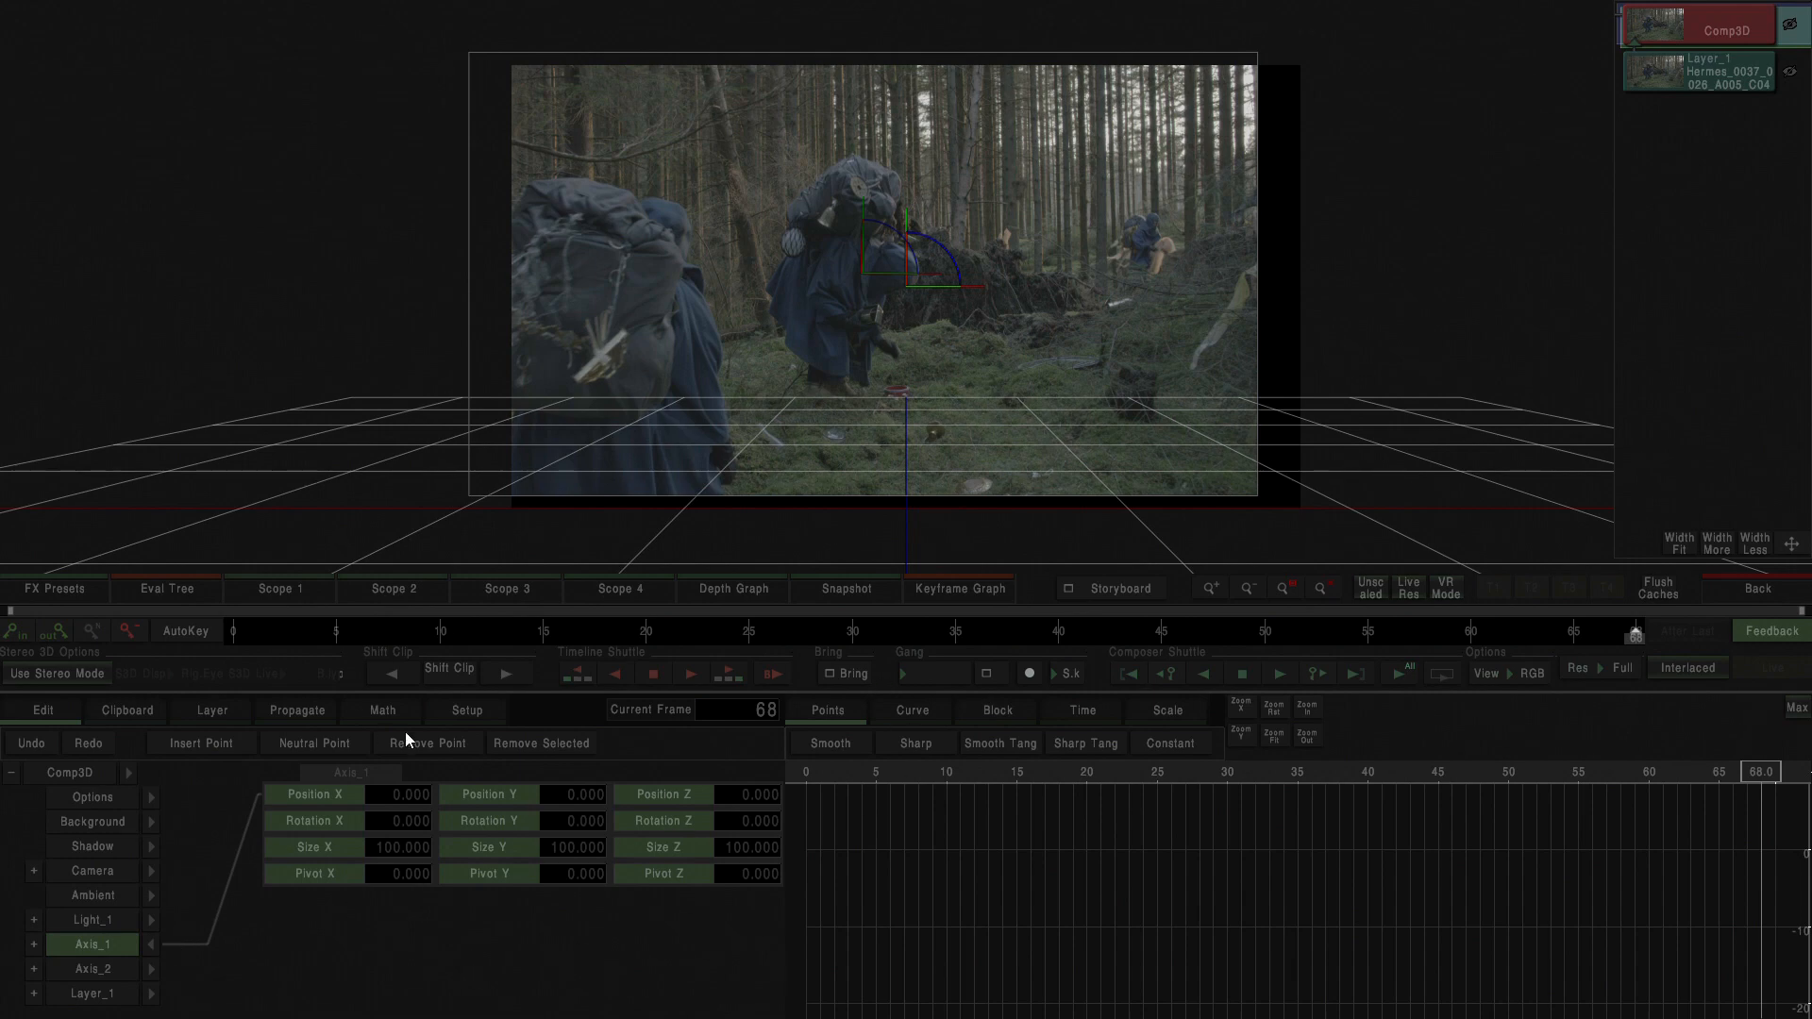
Select Axis_1's Size X and Size Y together and set both to 108.
left_click(336, 846)
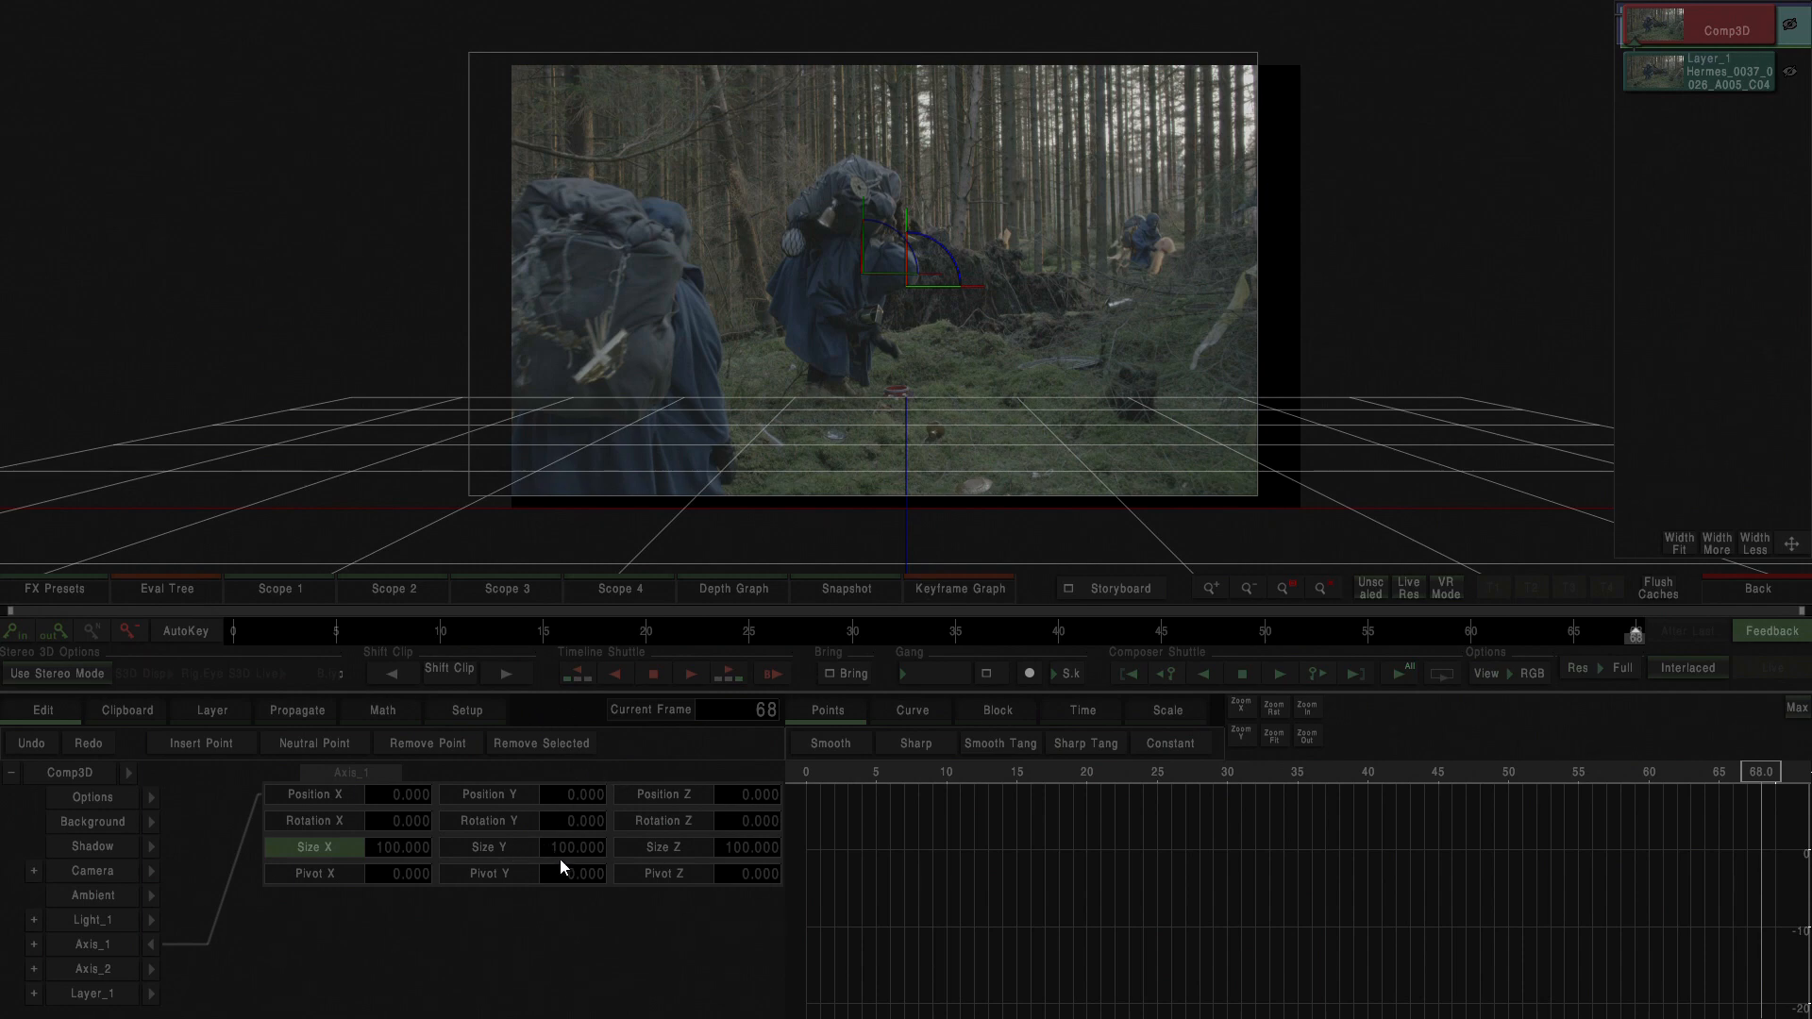
left_click(506, 848)
left_click(339, 846, "shift")
left_click(319, 820)
left_click(497, 820, "shift")
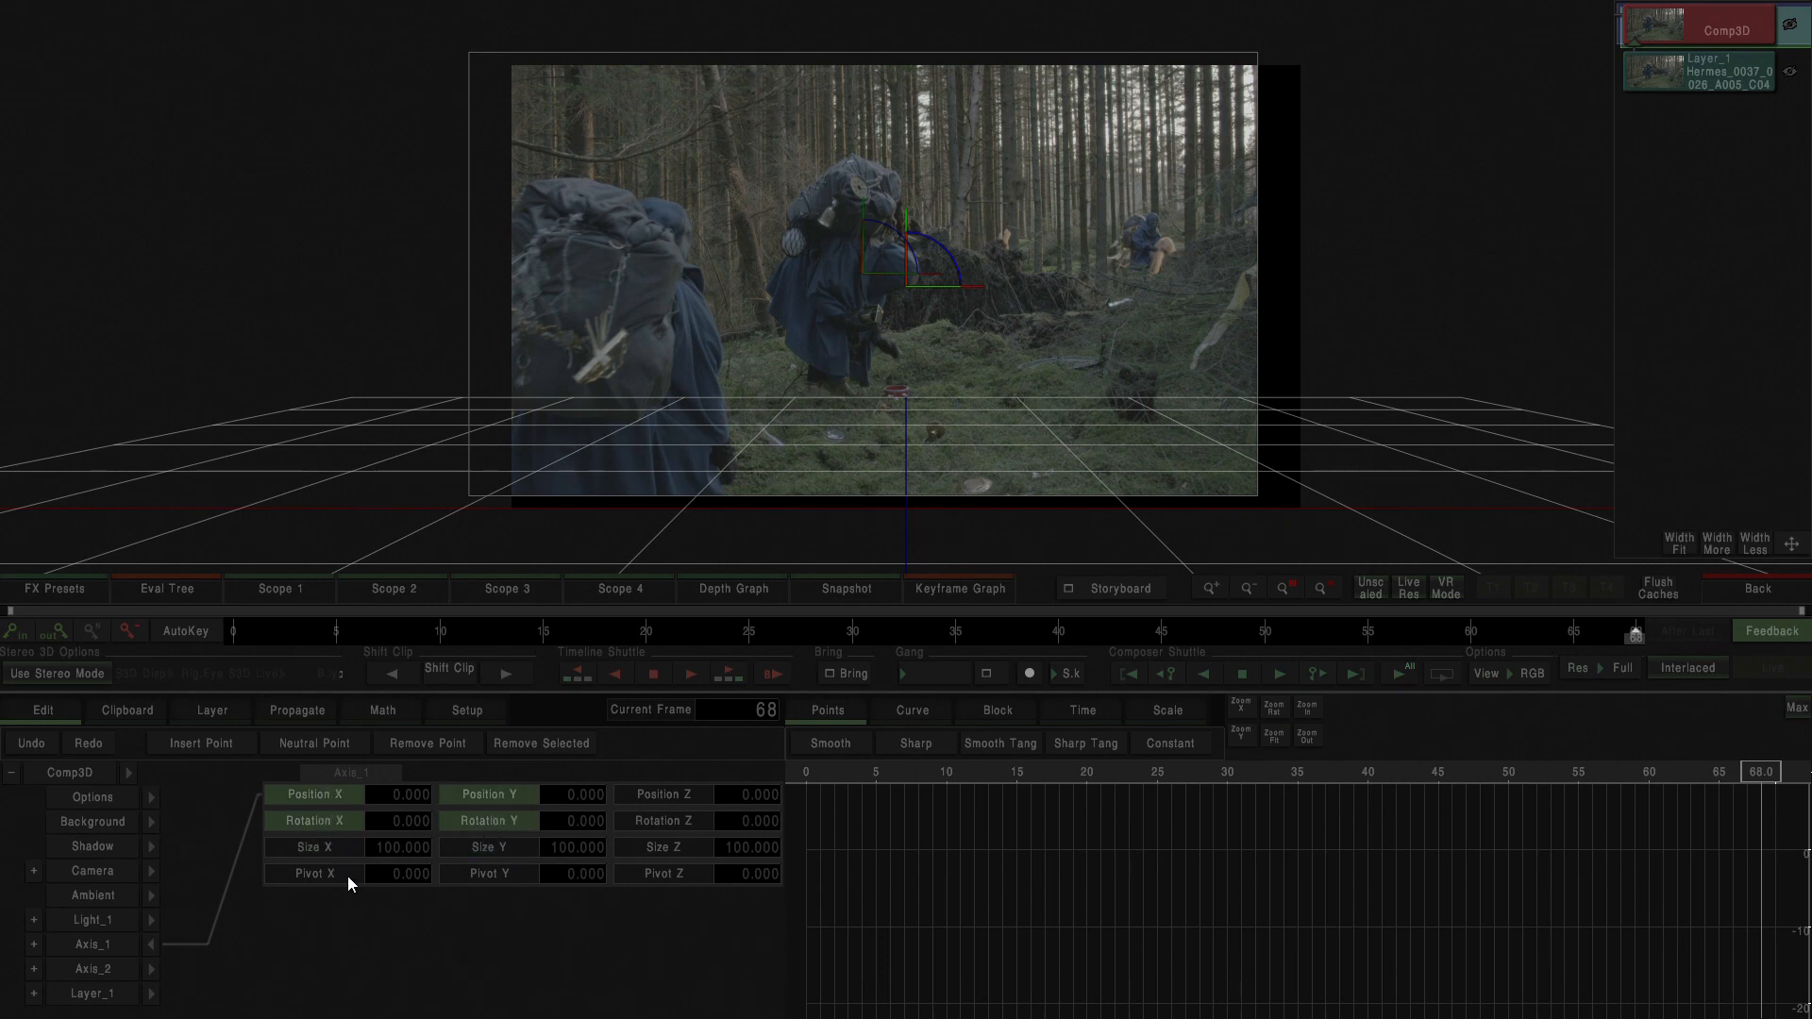
left_click(319, 845)
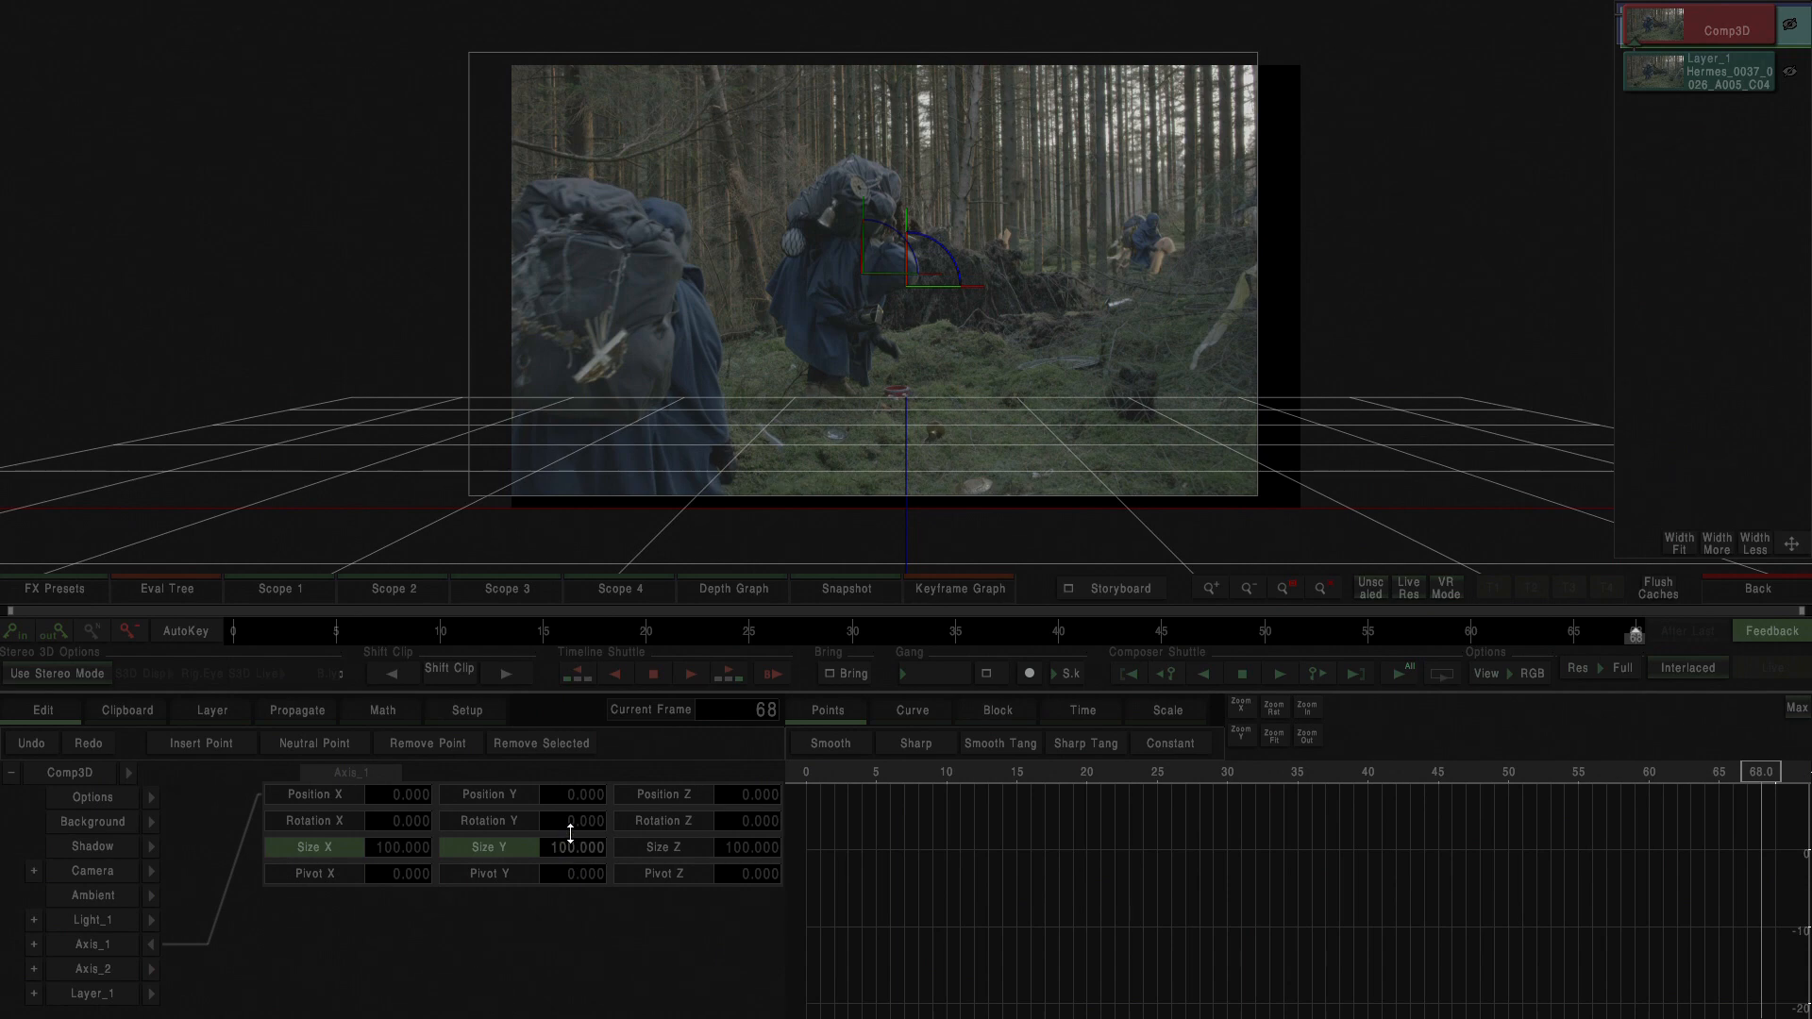
left_click_drag(569, 845, 563, 755)
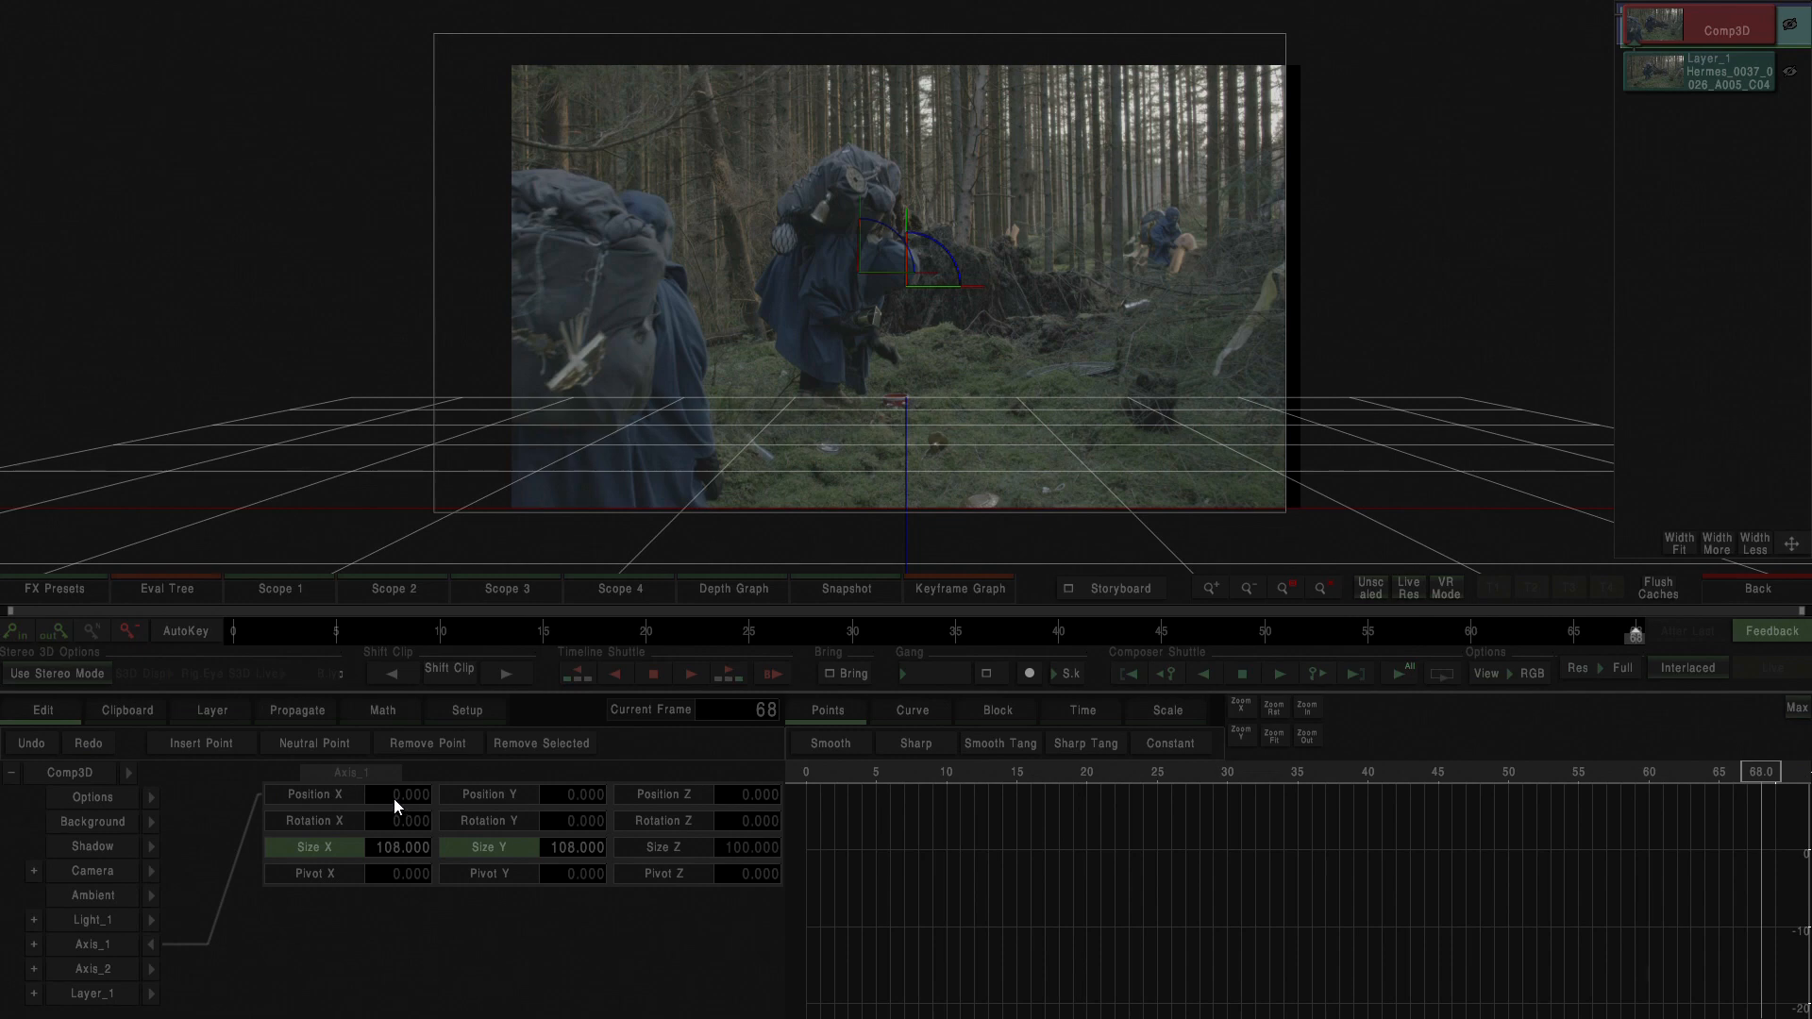
Set Axis_1's Position X to 8 and scrub between frames 0 and 68 to check the framing.
left_click_drag(394, 800, 475, 802)
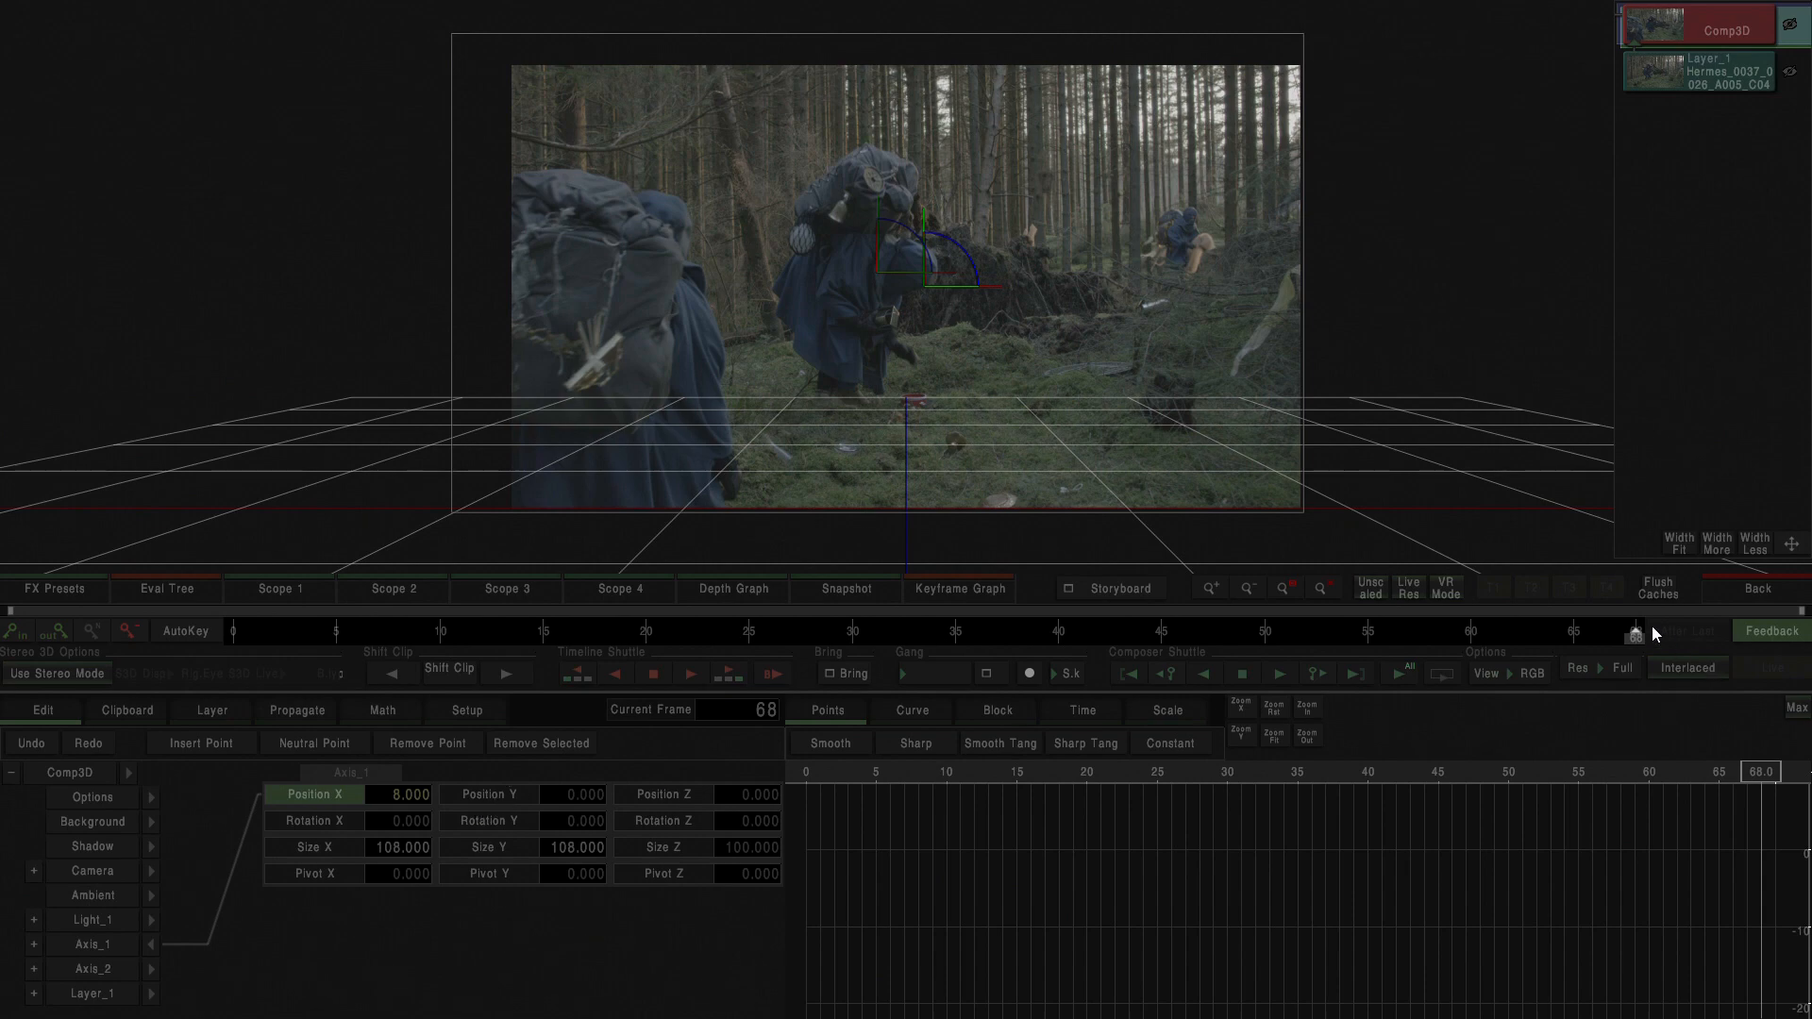
left_click_drag(1591, 645, 196, 659)
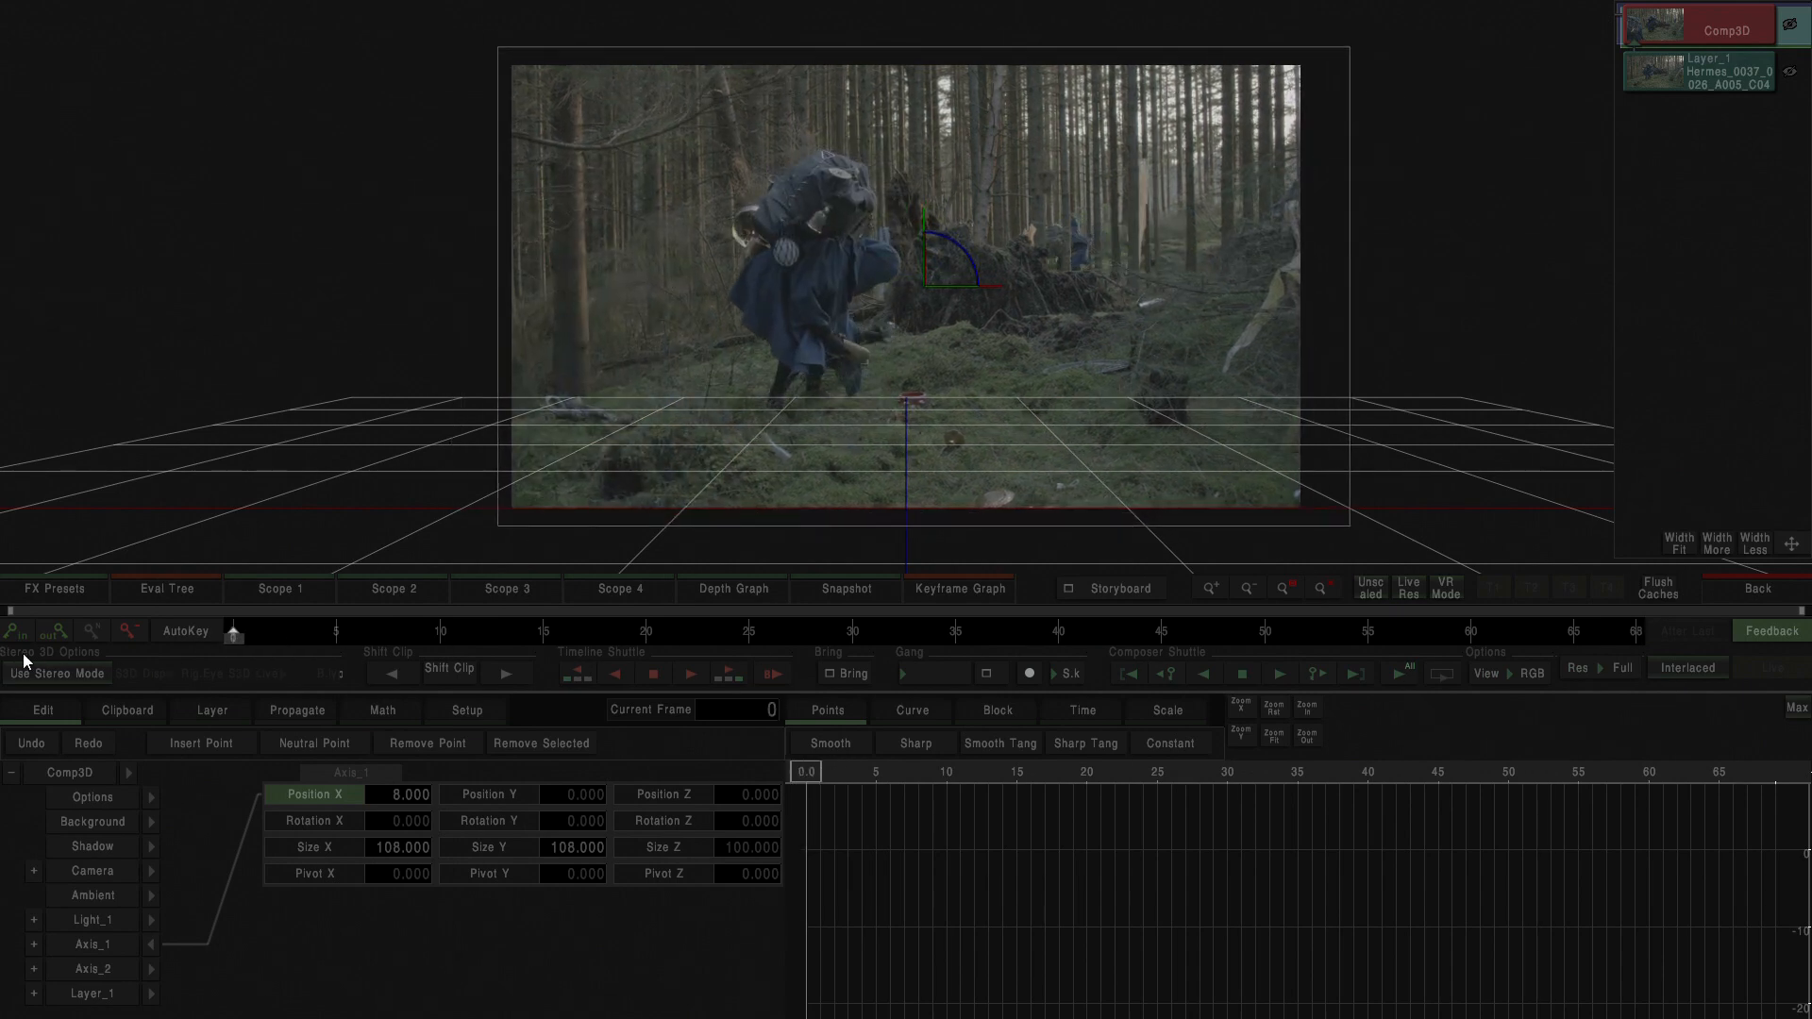
left_click_drag(23, 653, 1748, 709)
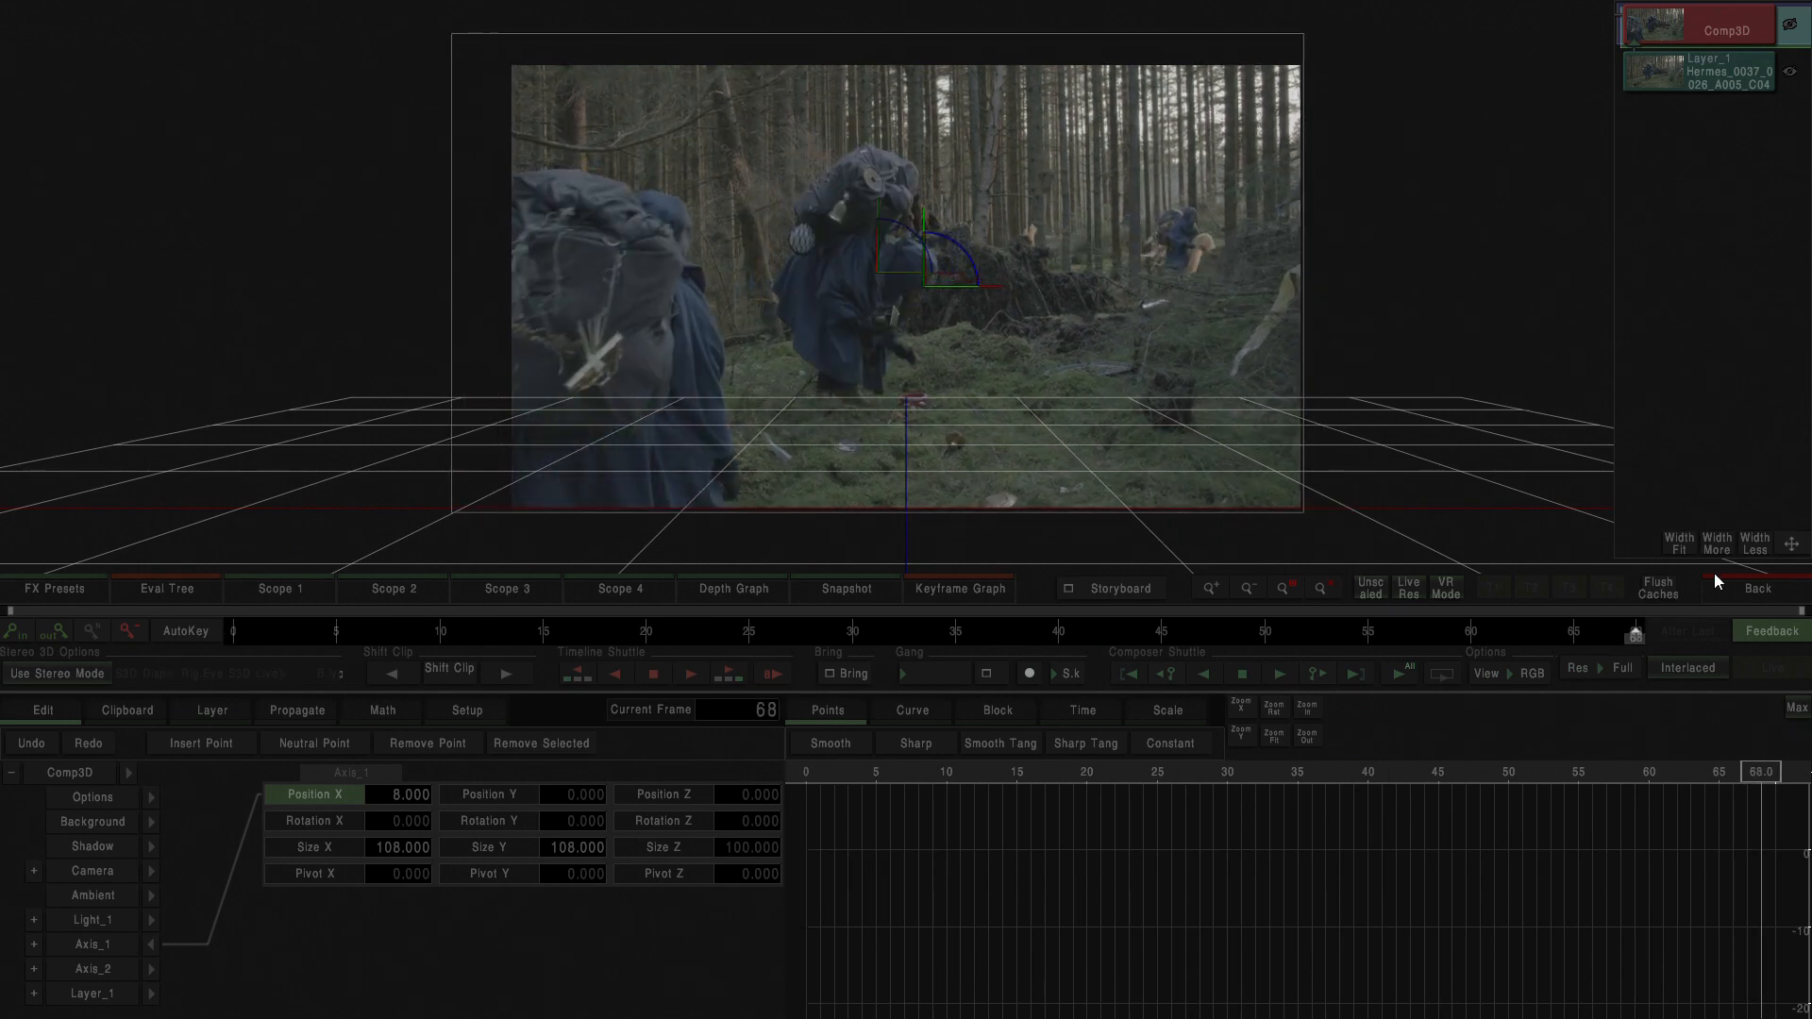
Return to the timeline and set the play marks around the Comp3D effect and its clip.
left_click(1748, 593)
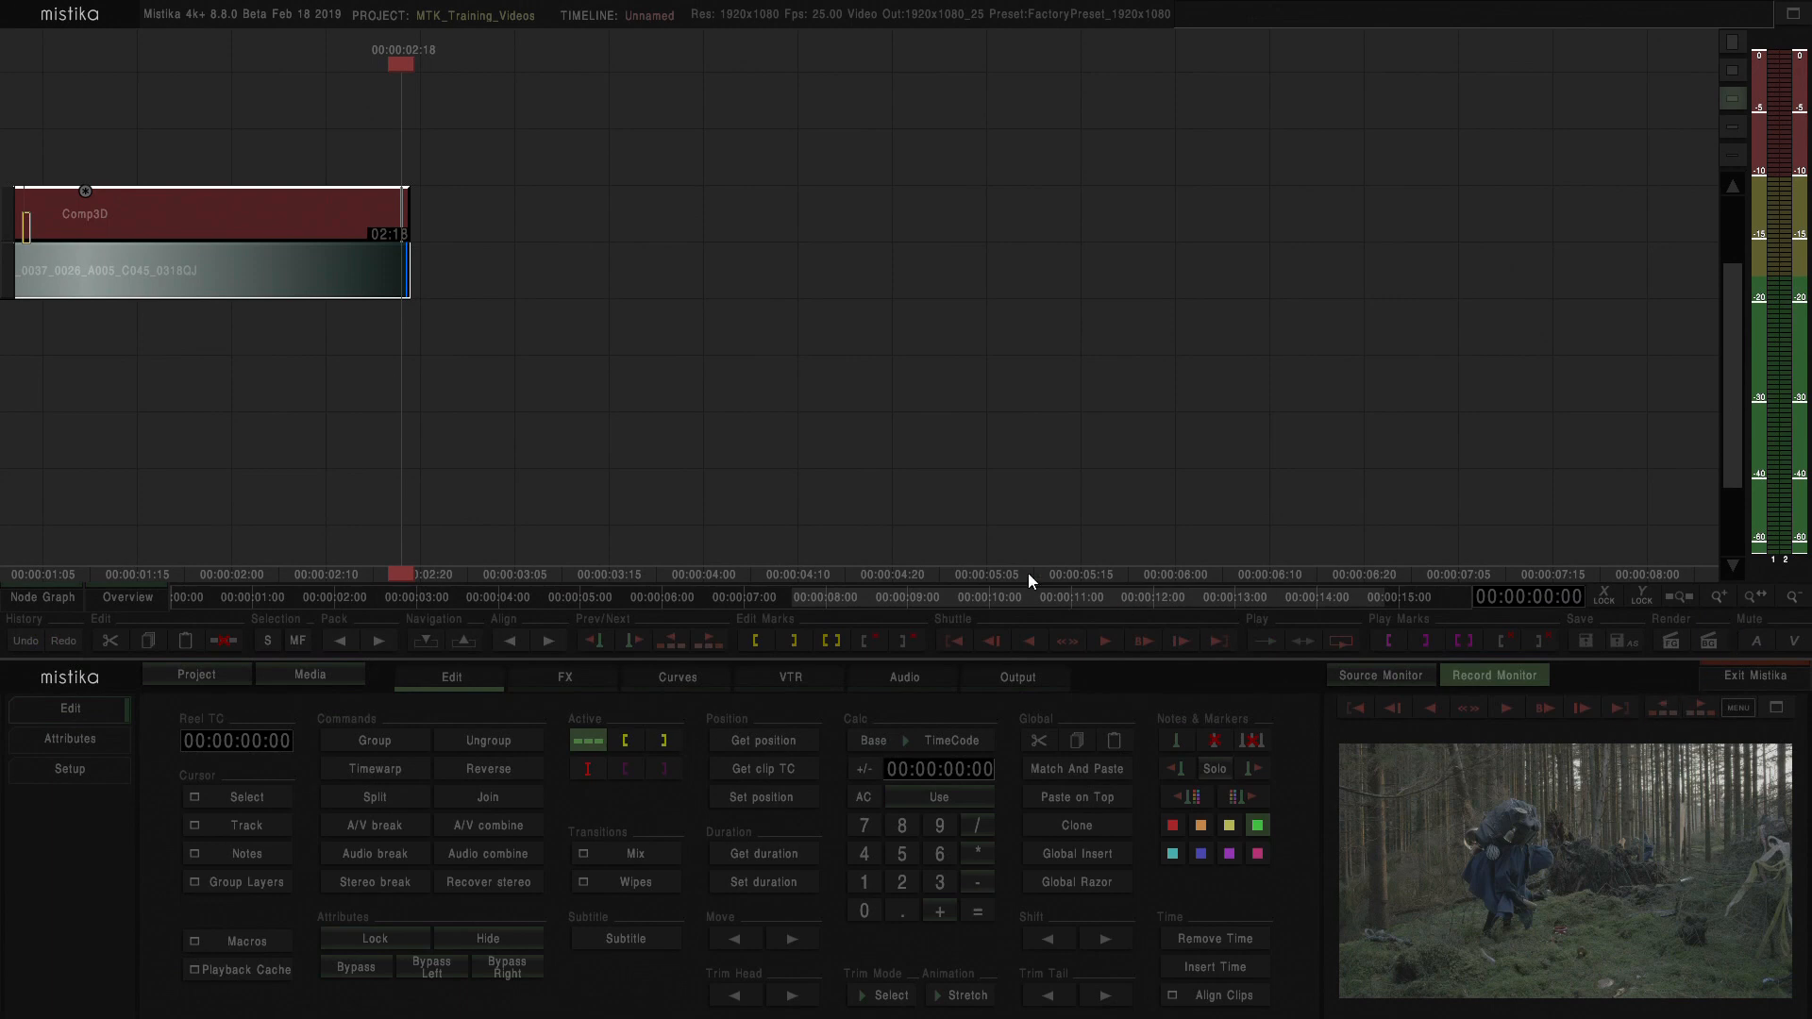
left_click(689, 394)
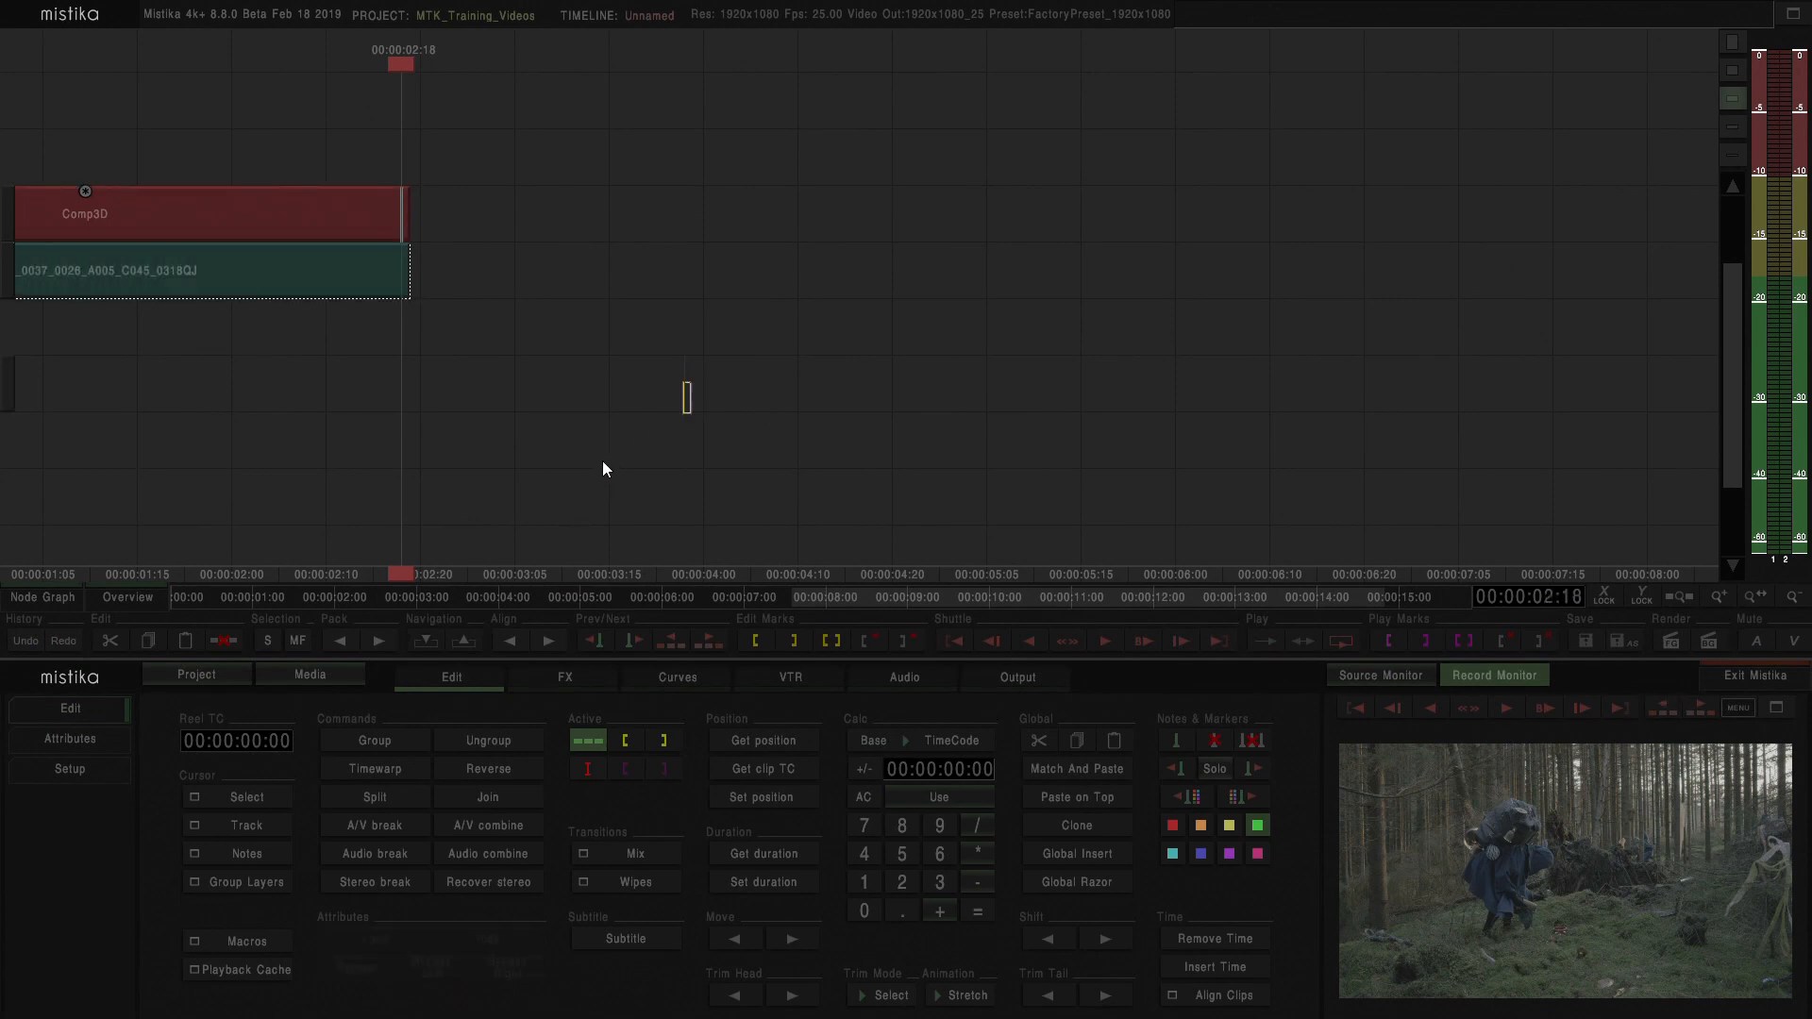
scroll(605, 463, "down", 4)
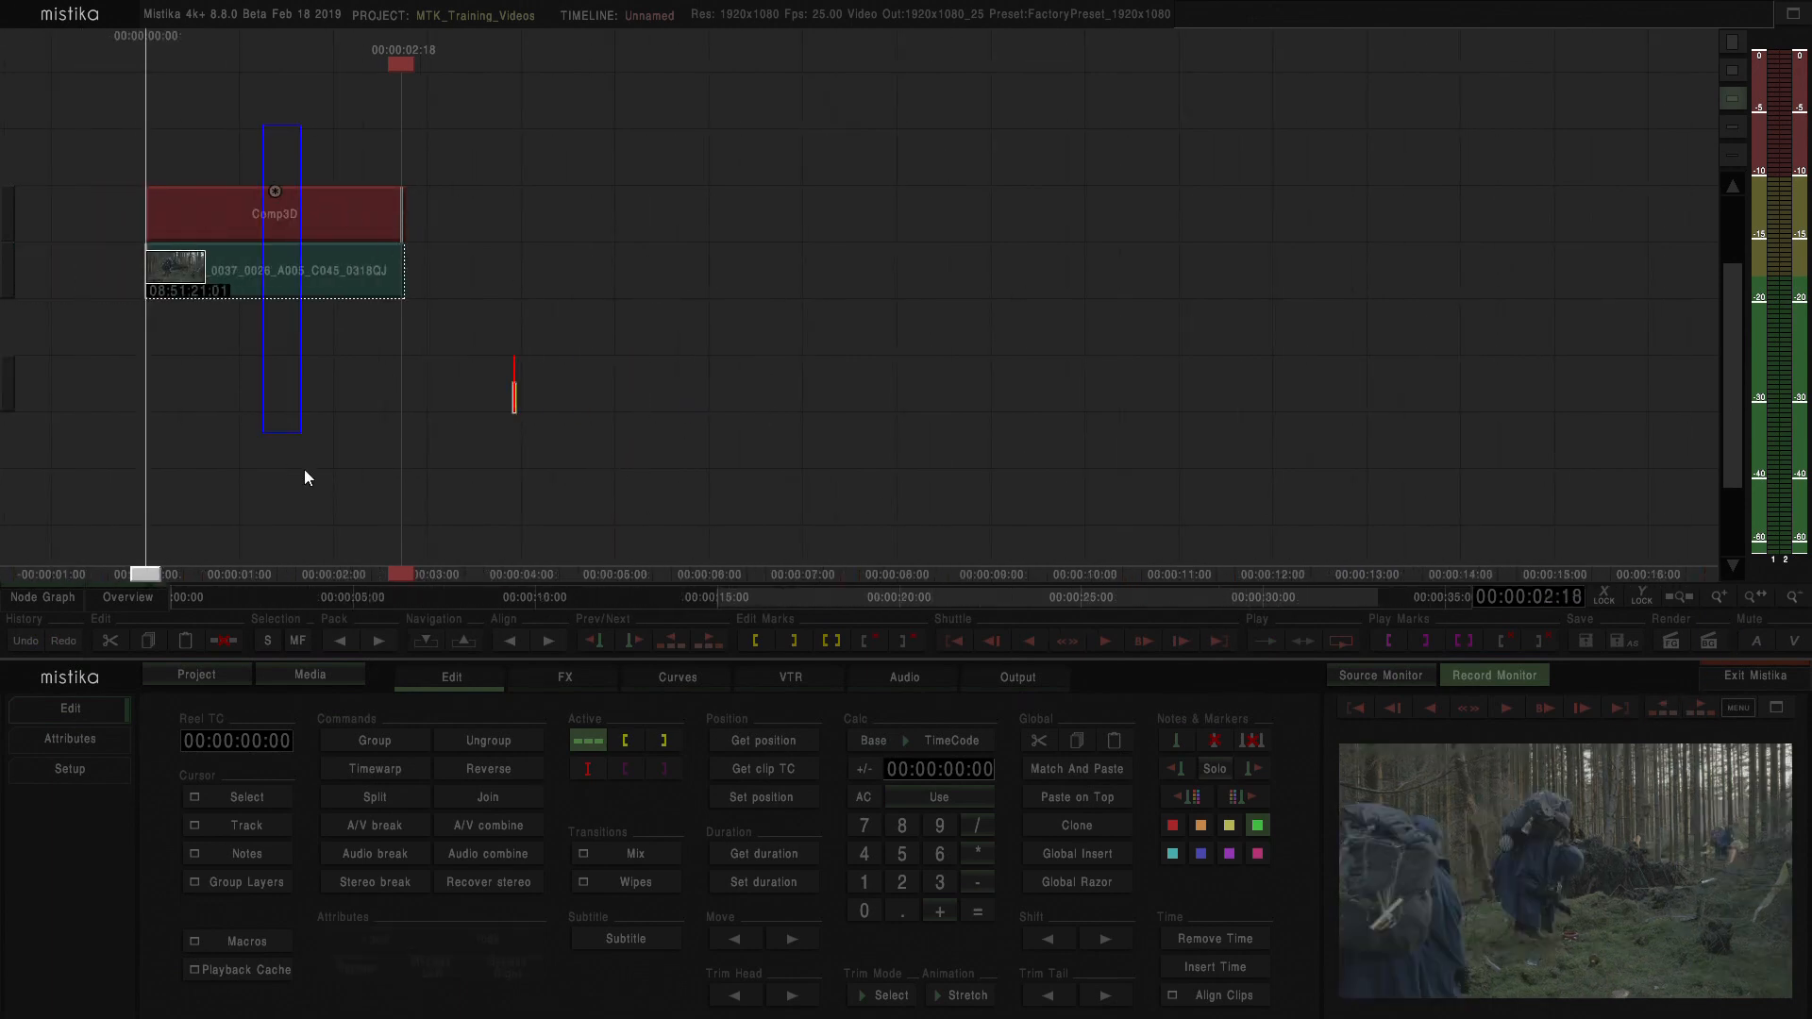
left_click_drag(305, 468, 304, 460)
key("shift+p")
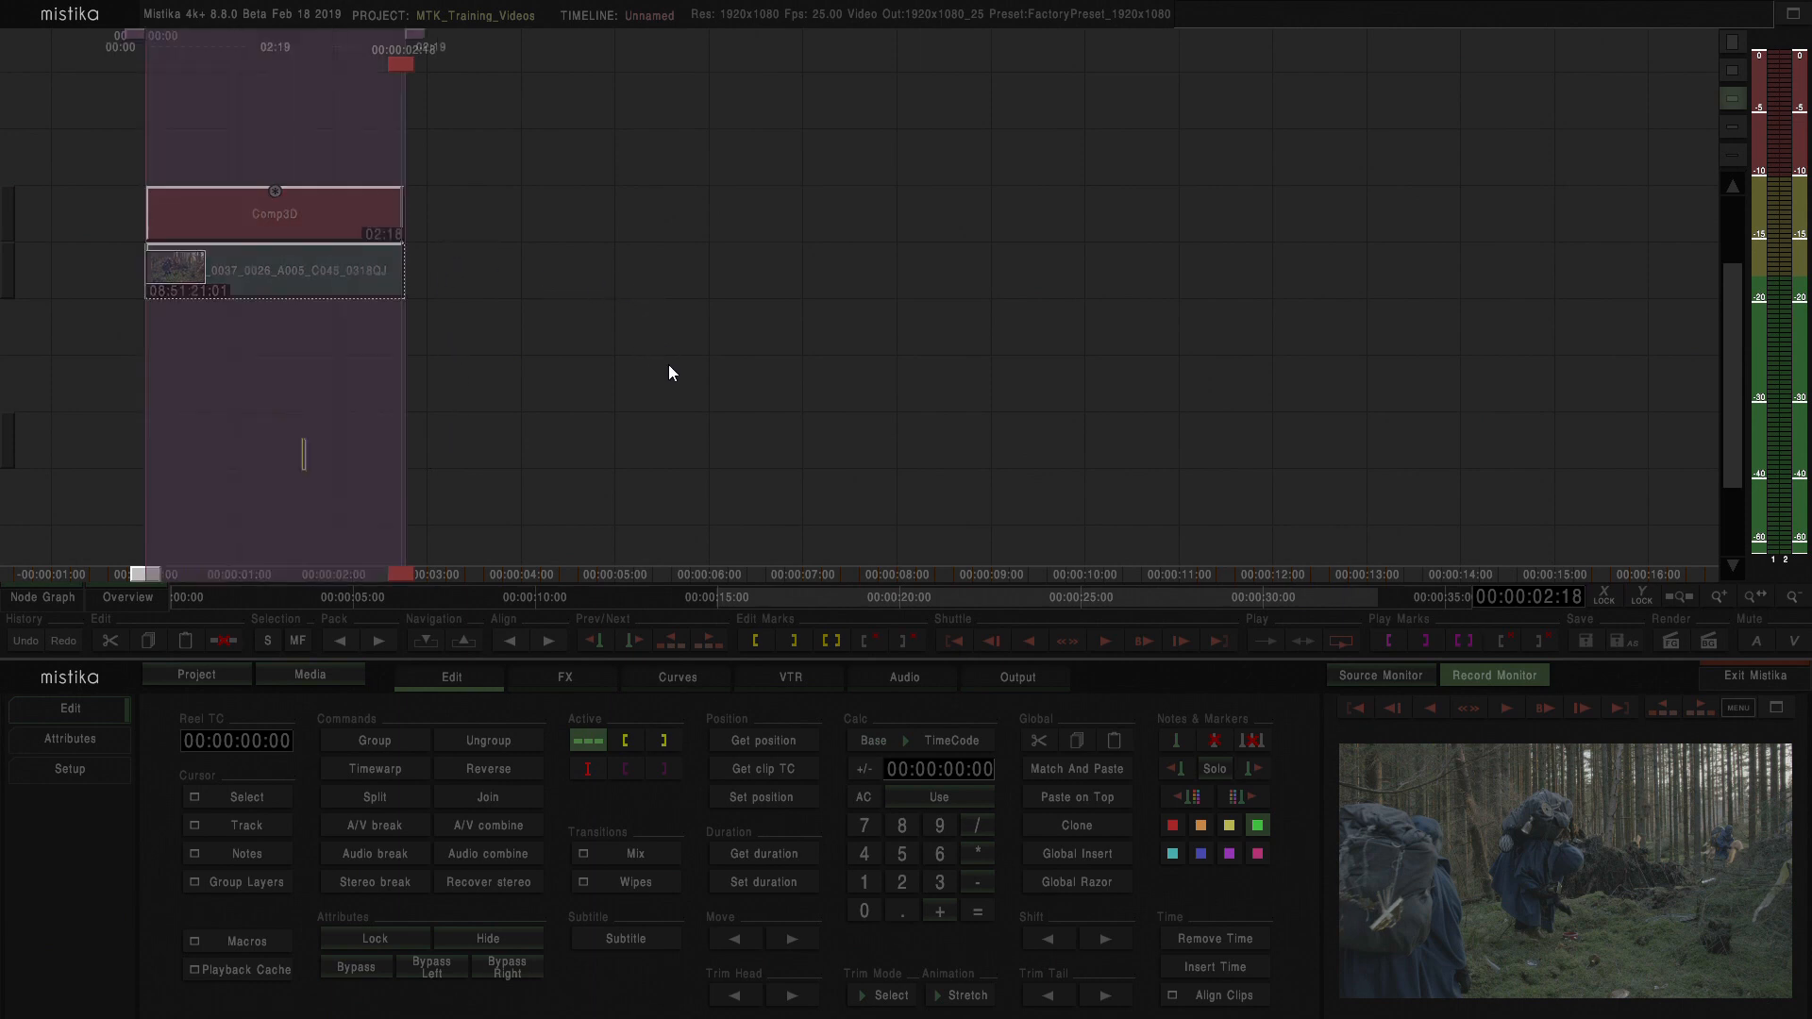
Go to the start of the marked range and play back the stabilized shot.
left_click(957, 641)
left_click(791, 225)
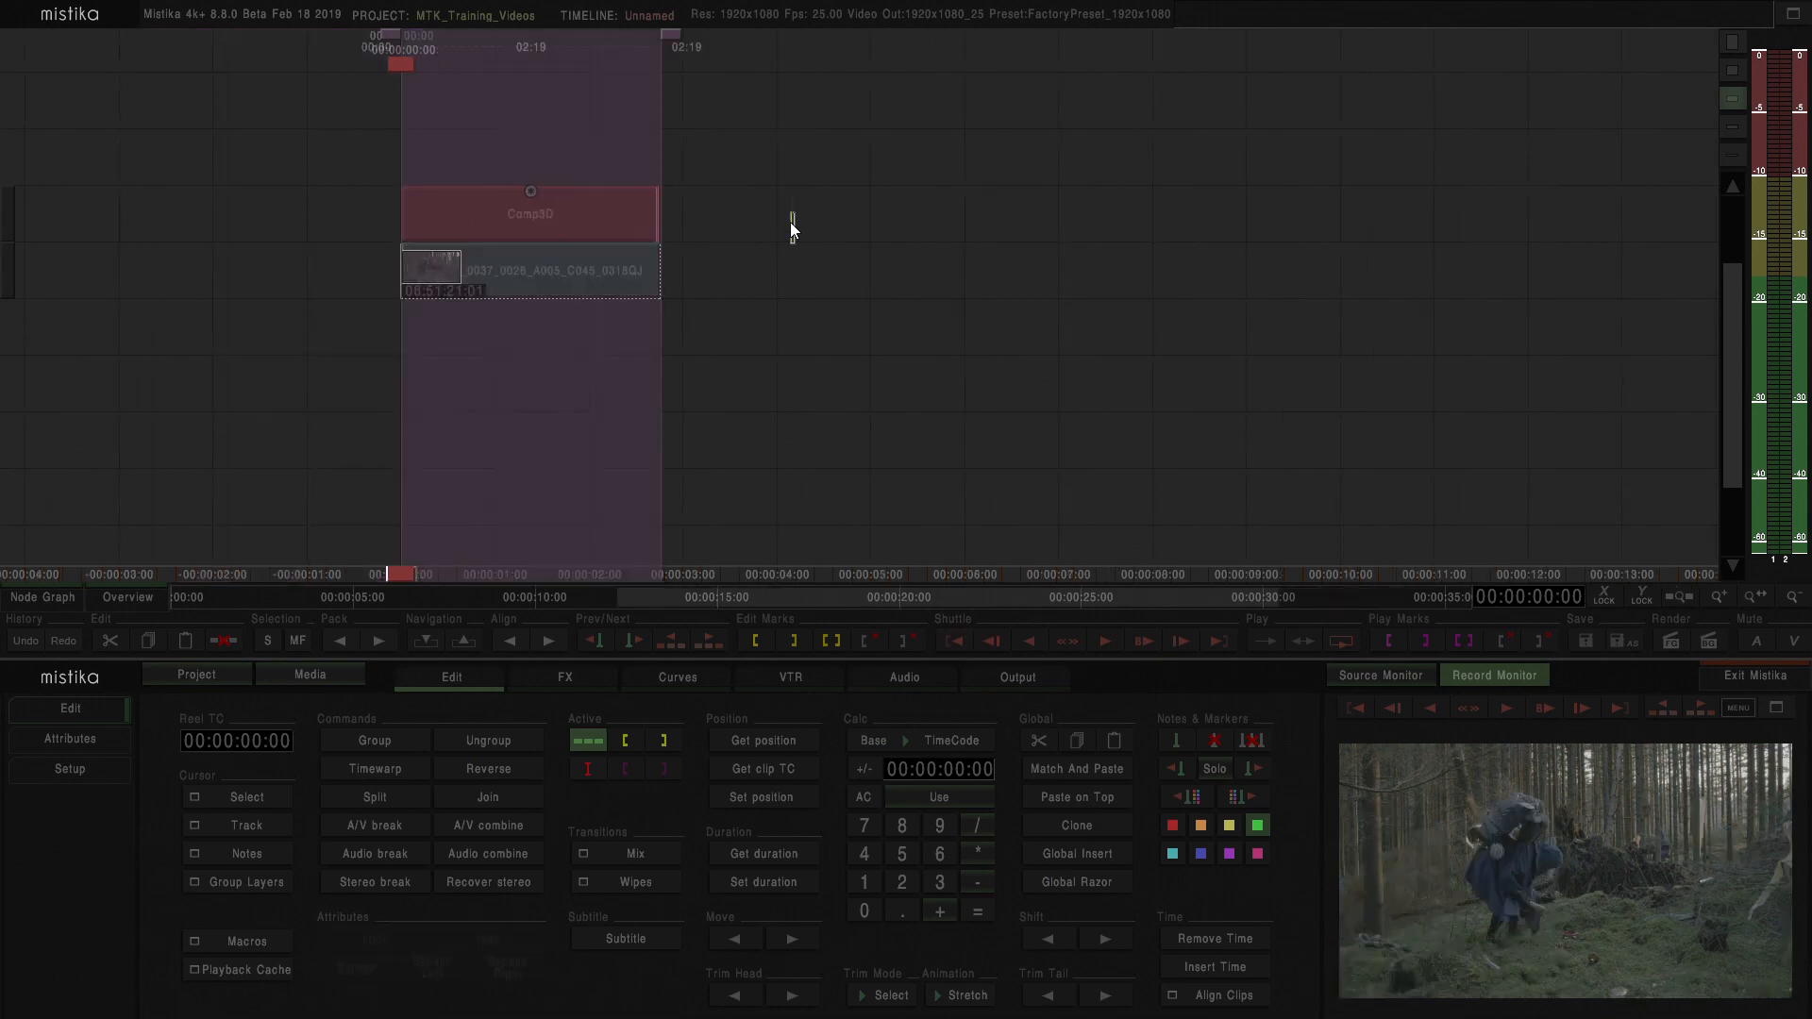
key("space")
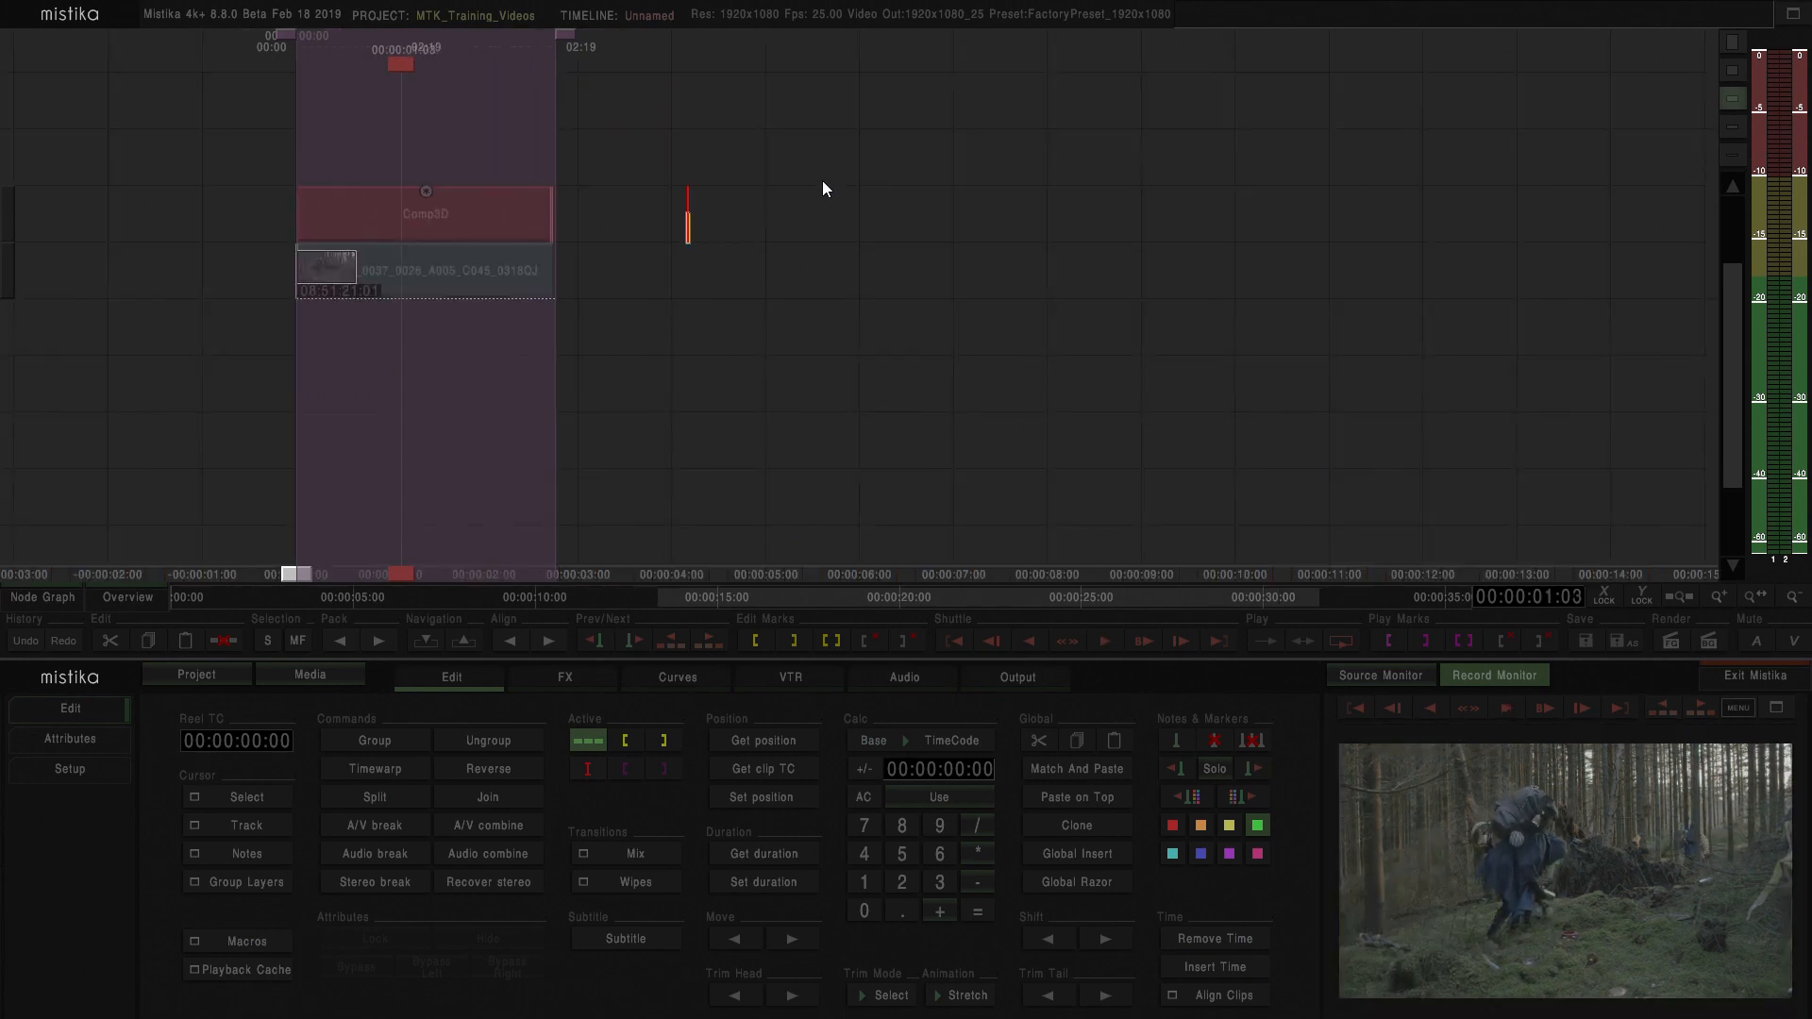
Select the Comp3D effect together with the clip beneath it and group them.
left_click(519, 213)
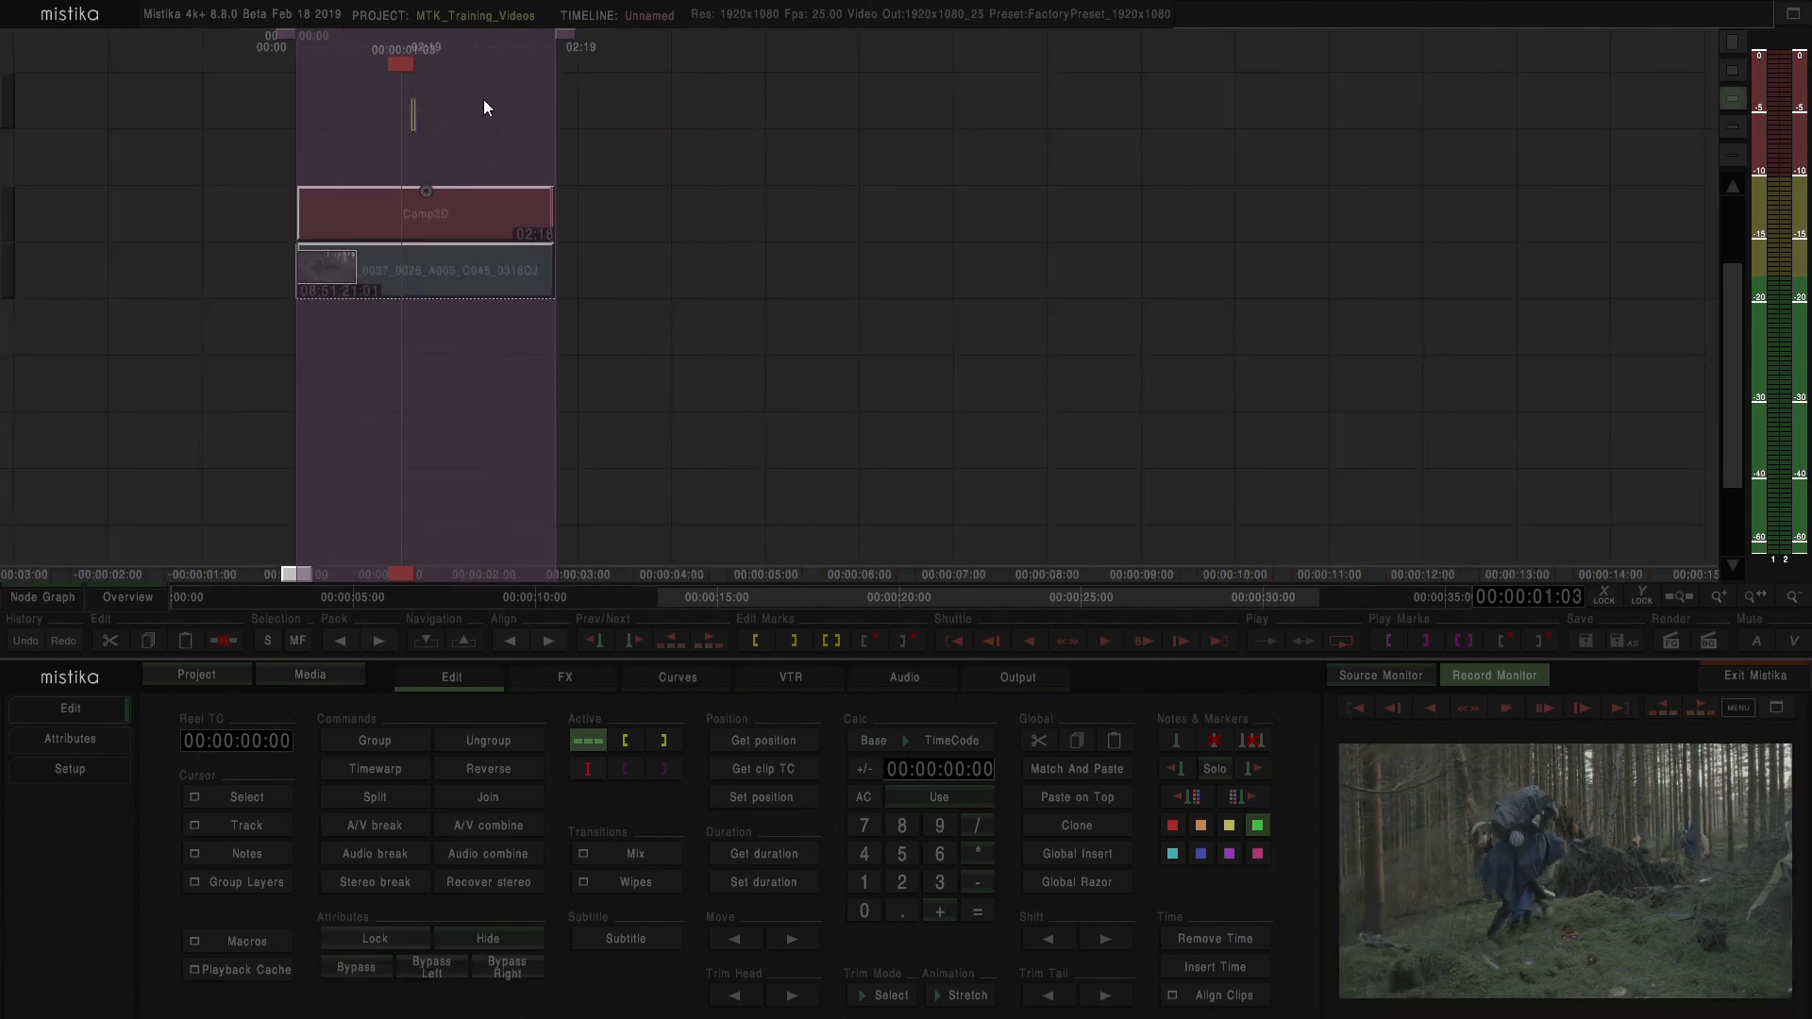
key("Delete")
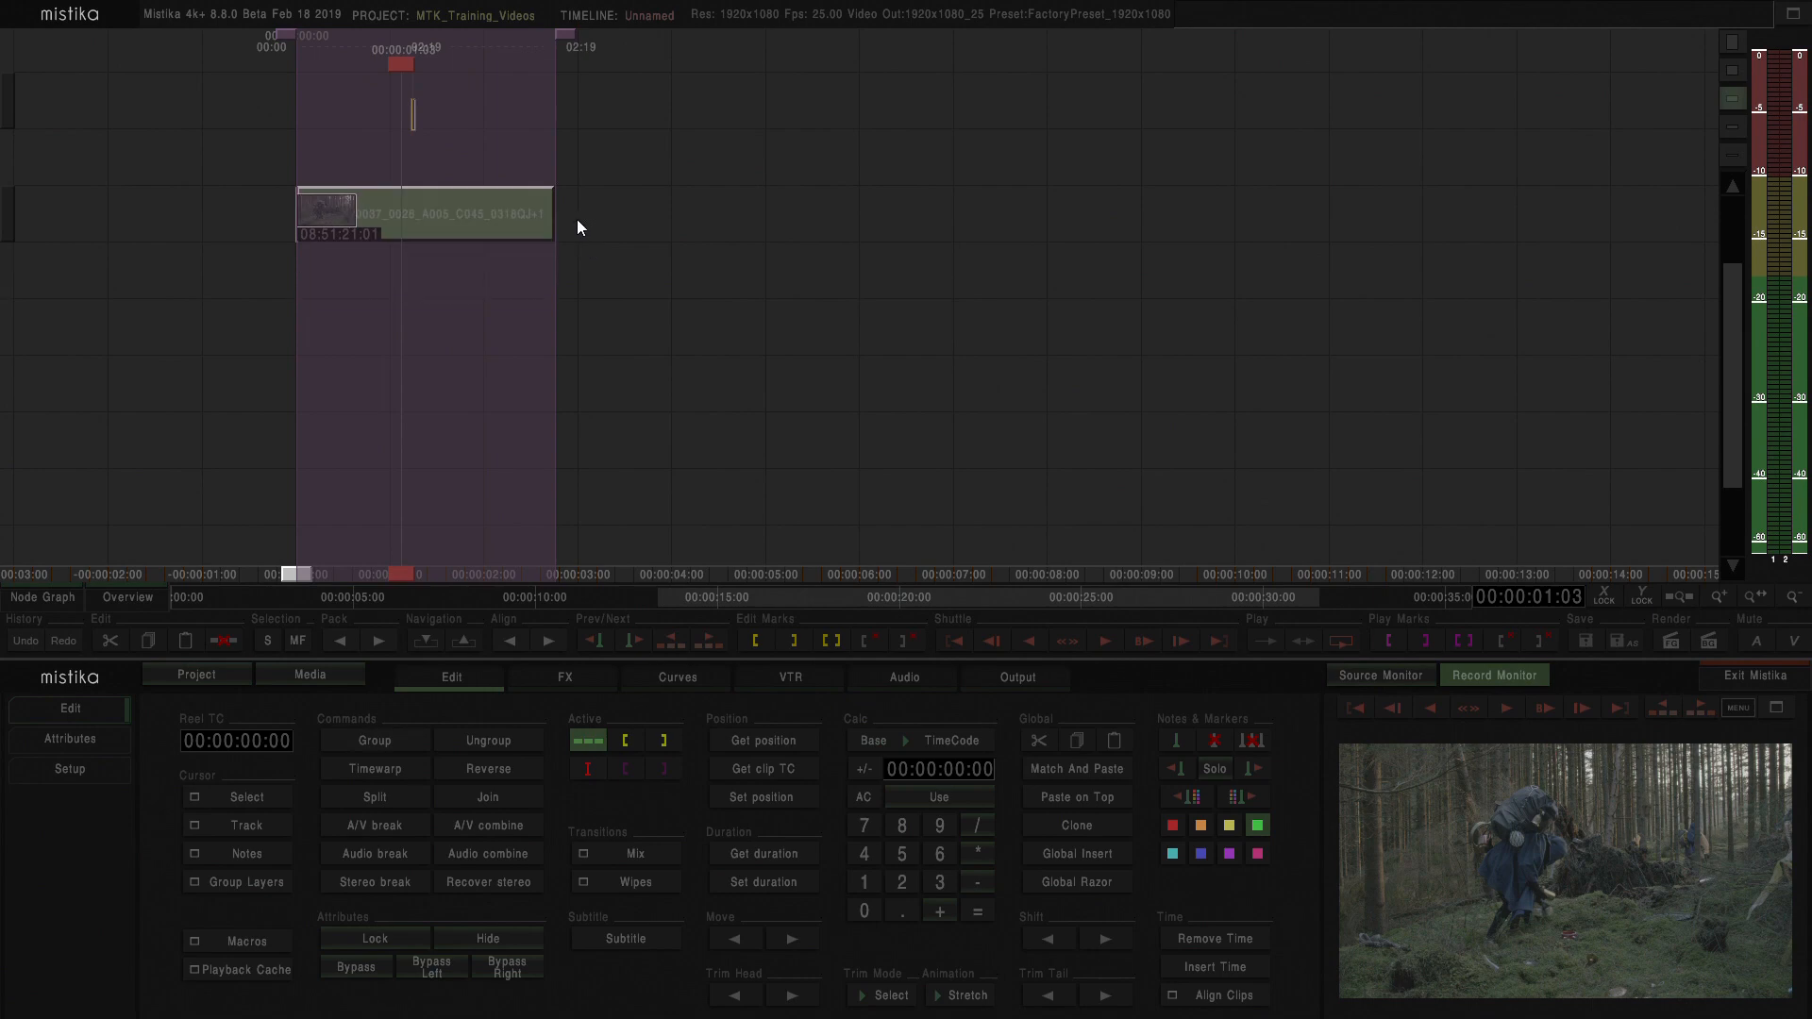